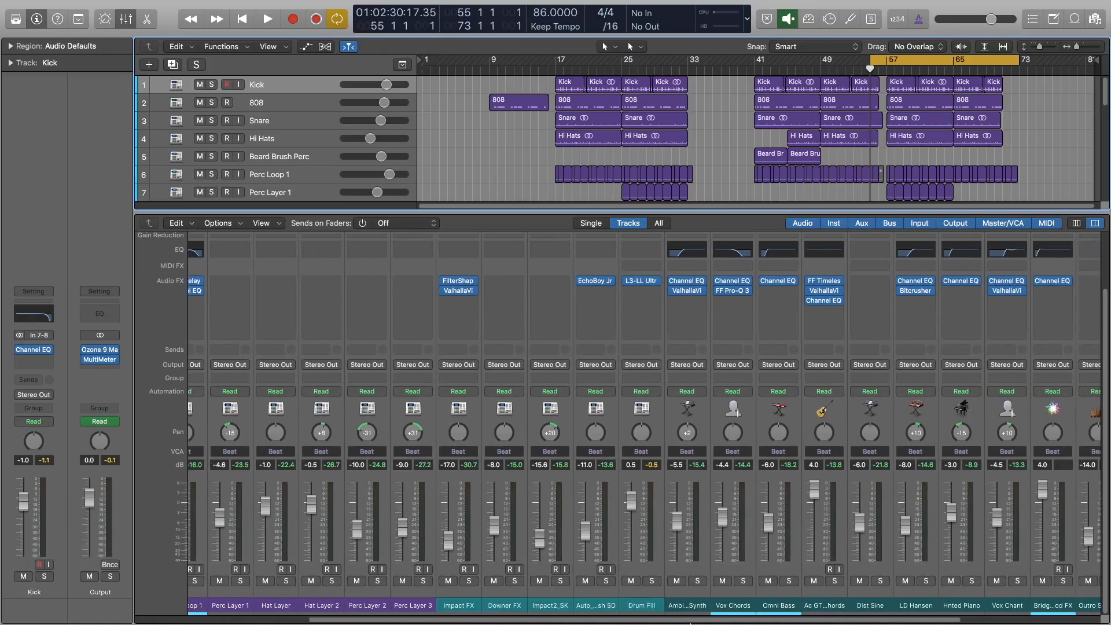
left_click_drag(690, 621, 503, 621)
mouse_move(198, 608)
left_mouse_down()
mouse_move(851, 617)
mouse_move(573, 623)
mouse_move(917, 617)
mouse_move(220, 610)
left_mouse_up()
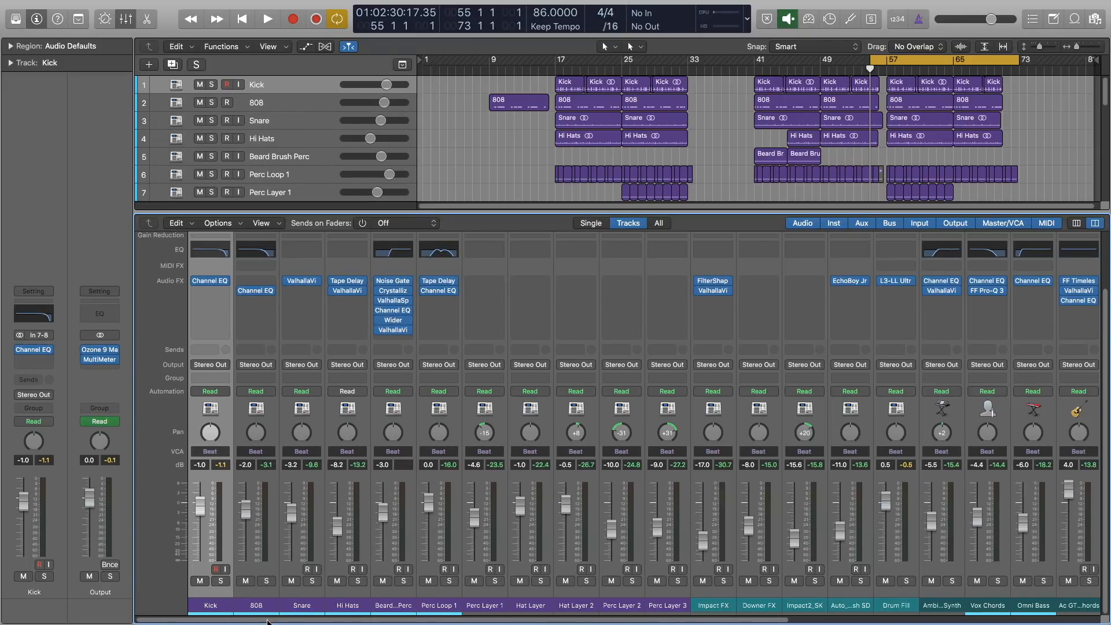
Start playback of the song and deselect the selected Kick regions.
mouse_move(268, 622)
left_mouse_down()
mouse_move(689, 624)
mouse_move(255, 624)
left_mouse_up()
key("Right")
key("Left")
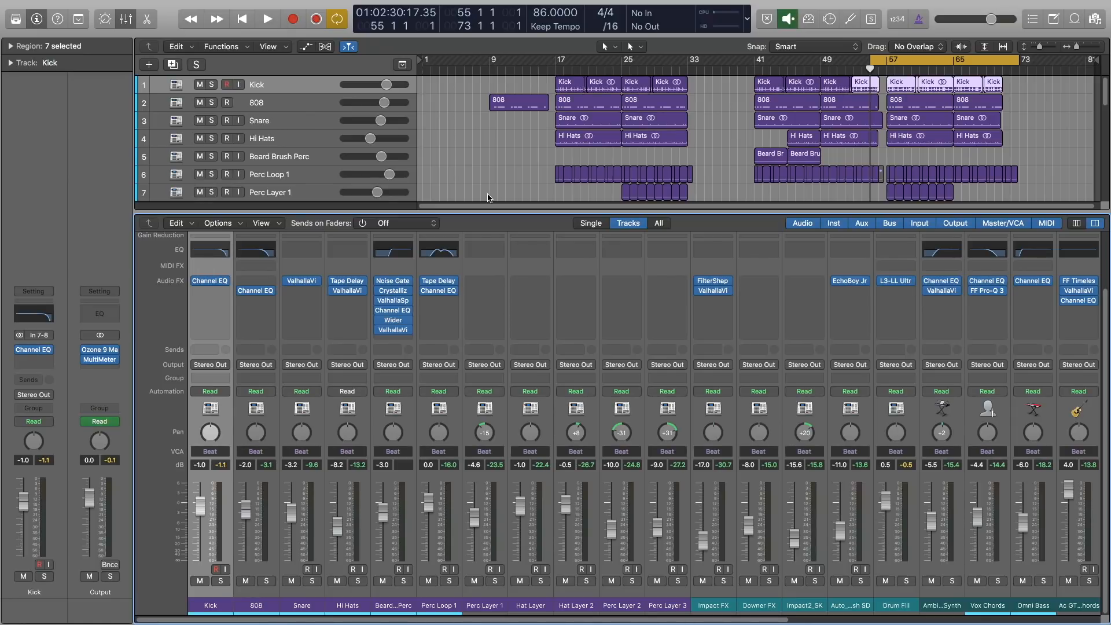
key("space")
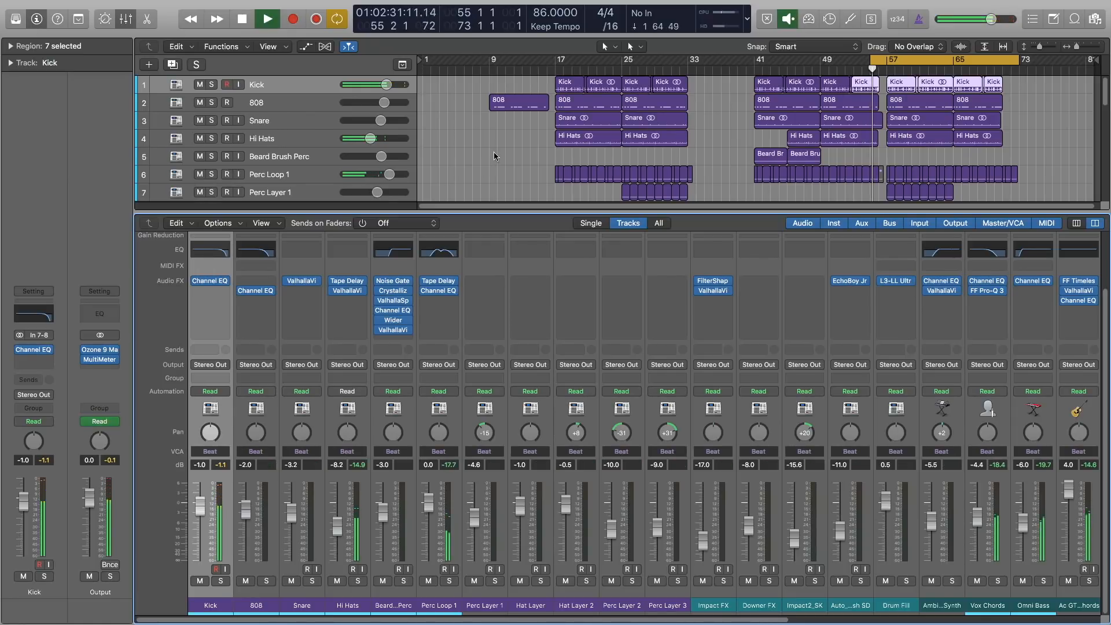
left_click(496, 153)
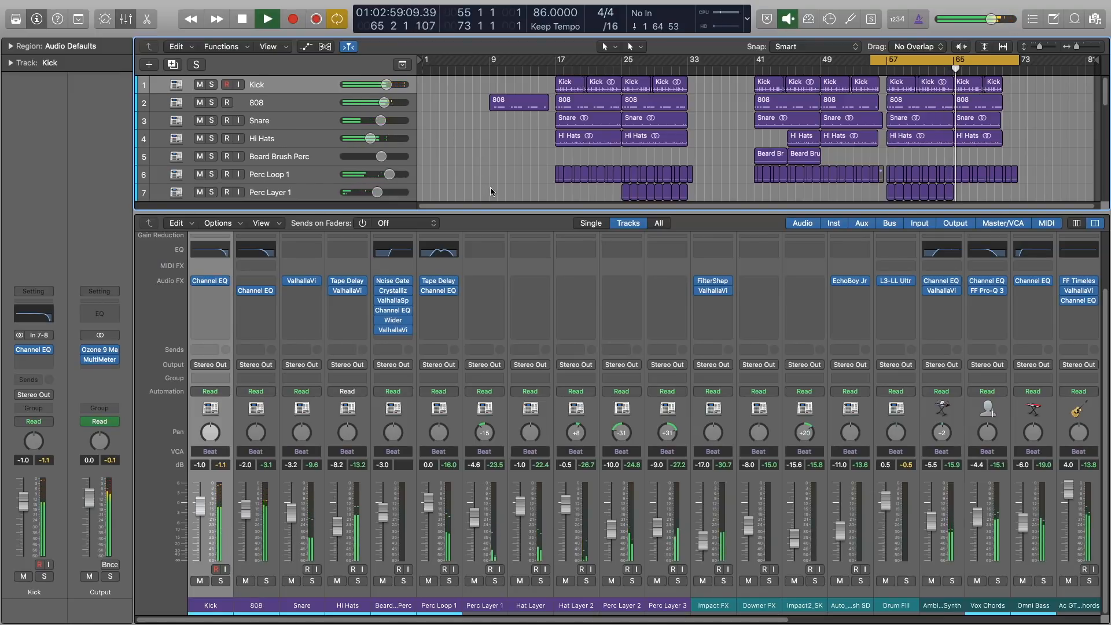
Pull every channel fader in the mixer all the way down to -∞.
left_click_drag(539, 621, 877, 623)
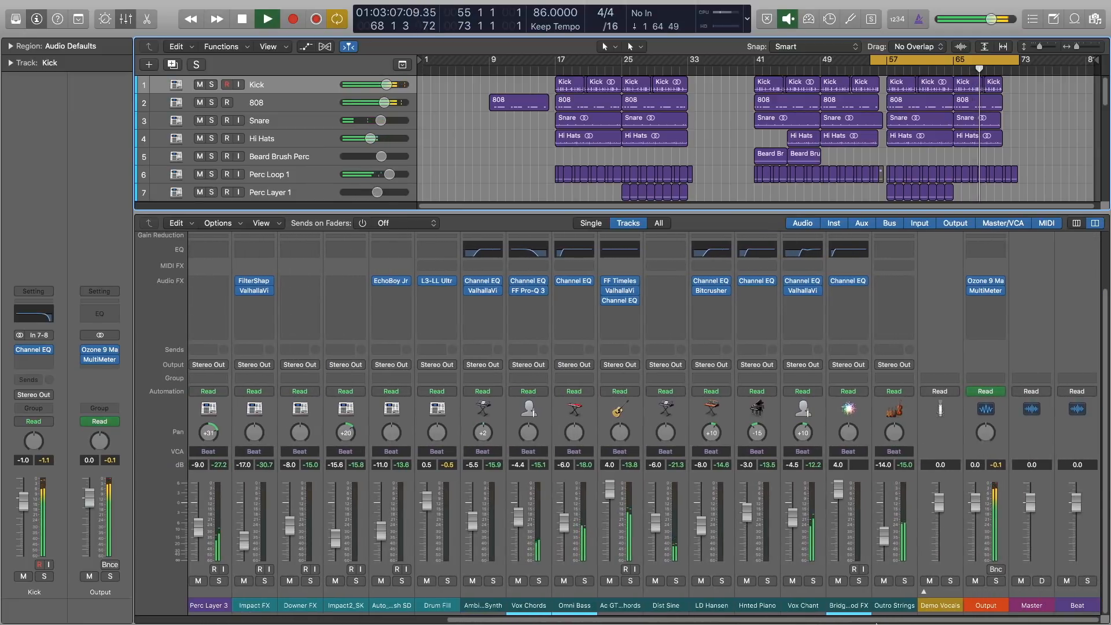
key("x")
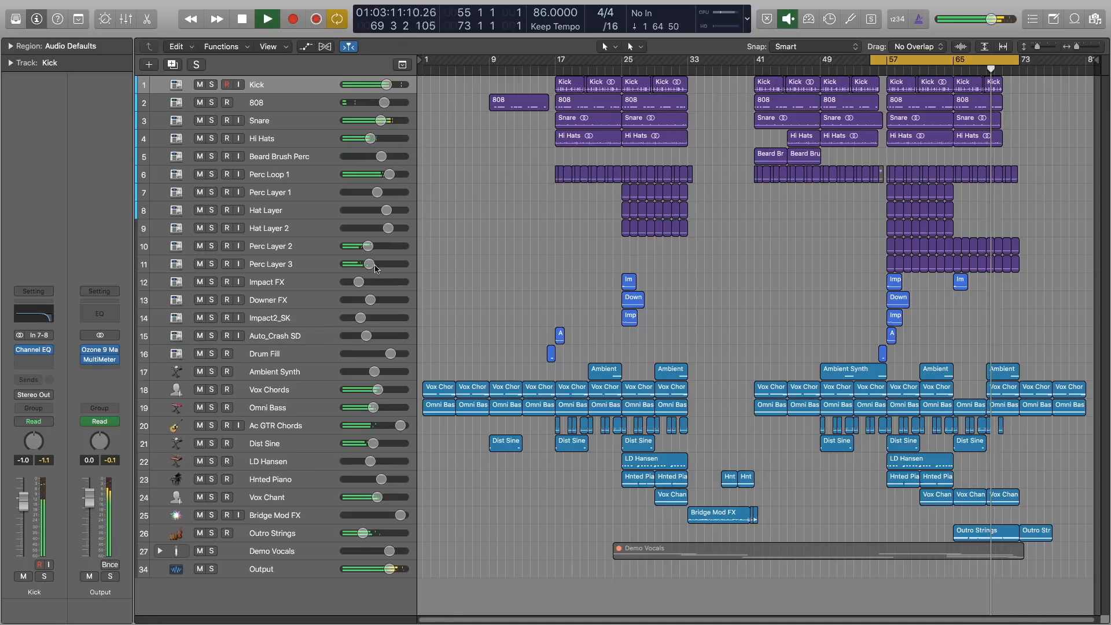
key("x")
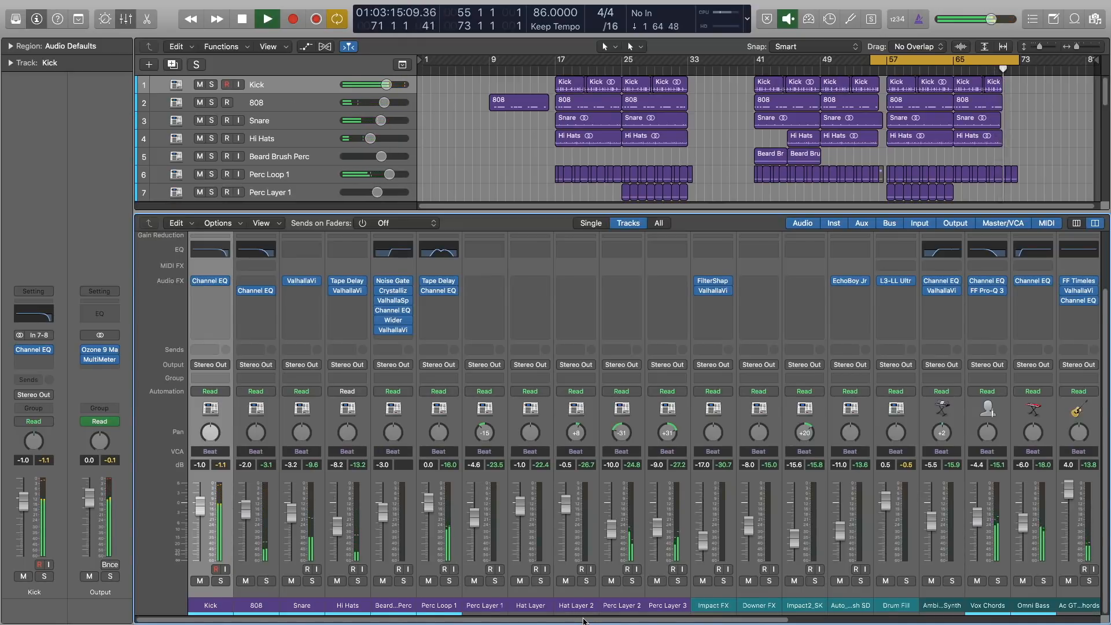
left_click_drag(584, 621, 642, 624)
left_click_drag(1100, 623, 886, 611)
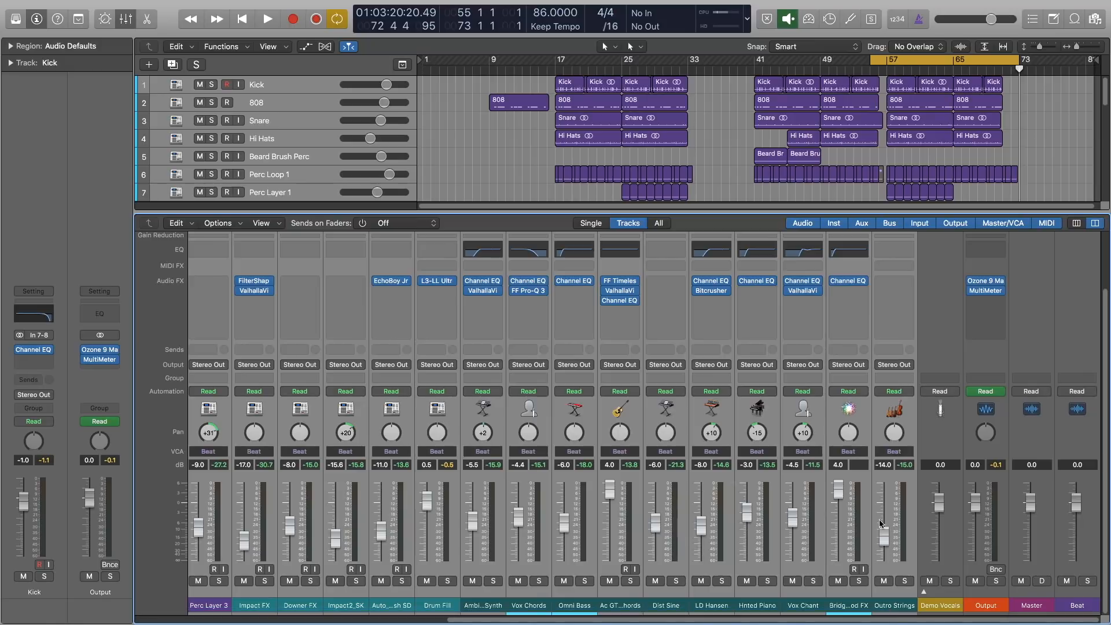
left_click_drag(839, 491, 839, 563)
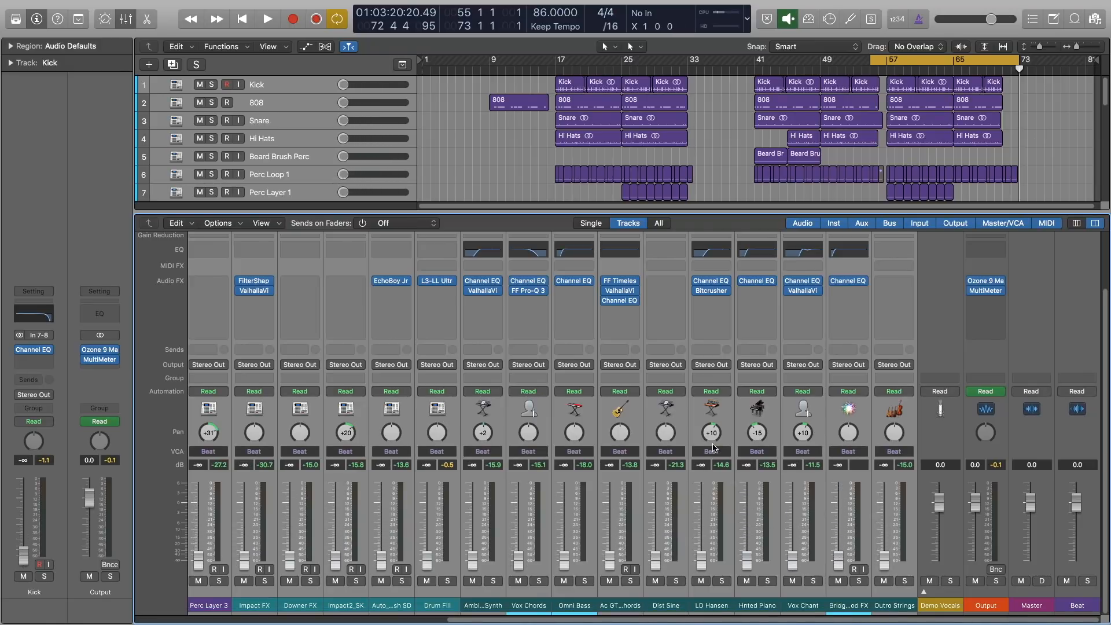
Select the Kick channel, bring its fader up to about -5.8 dB and start playback.
left_click_drag(828, 619, 504, 619)
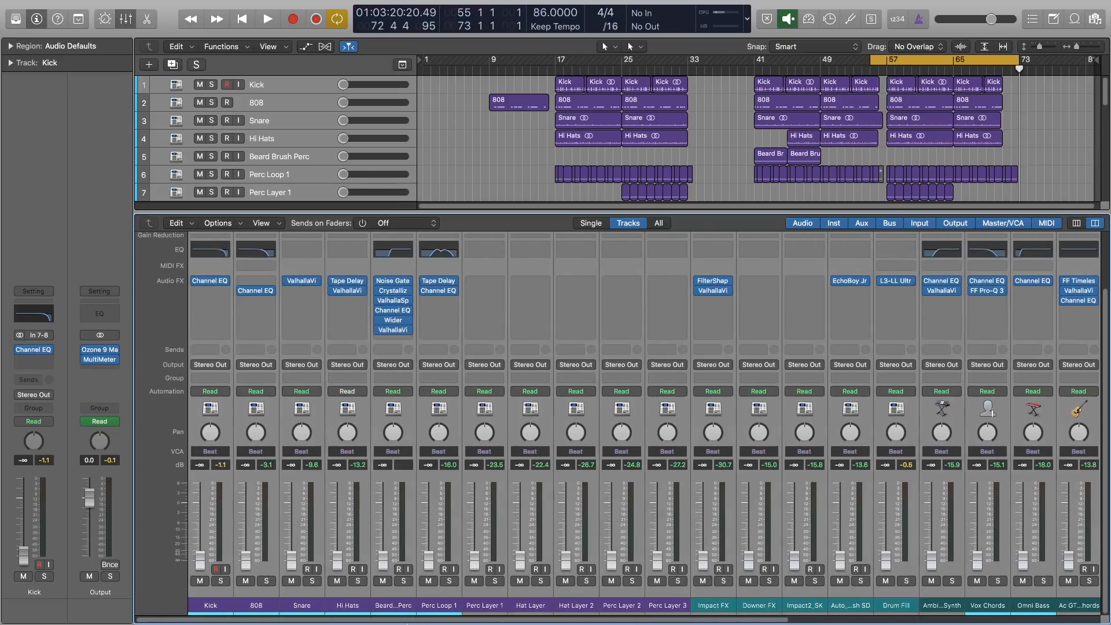
left_click(227, 604)
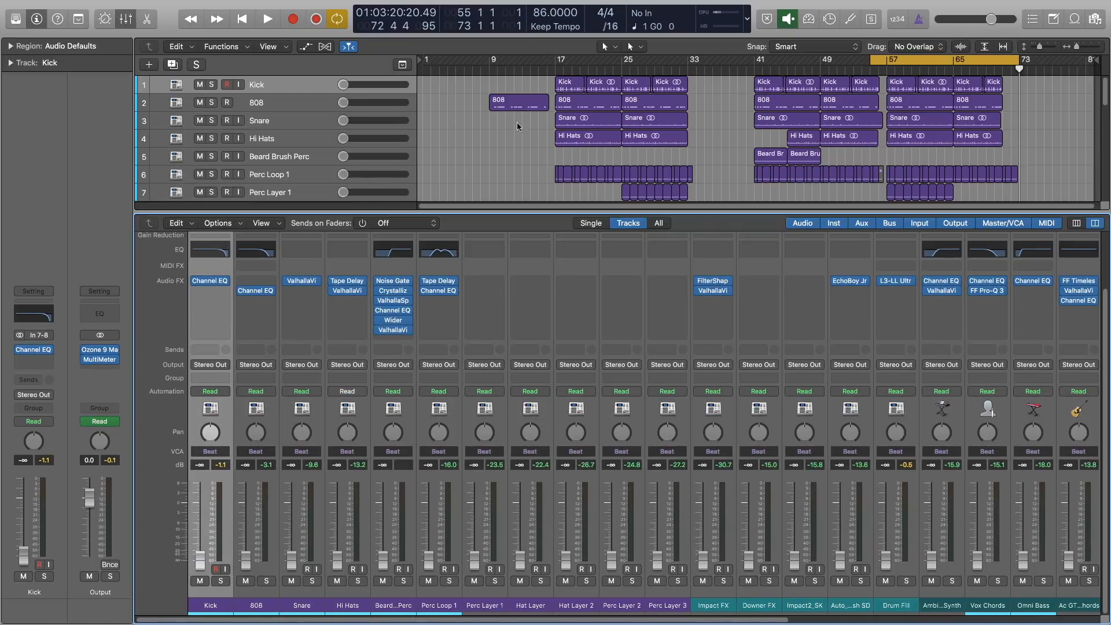
left_click_drag(203, 555, 199, 520)
key("space")
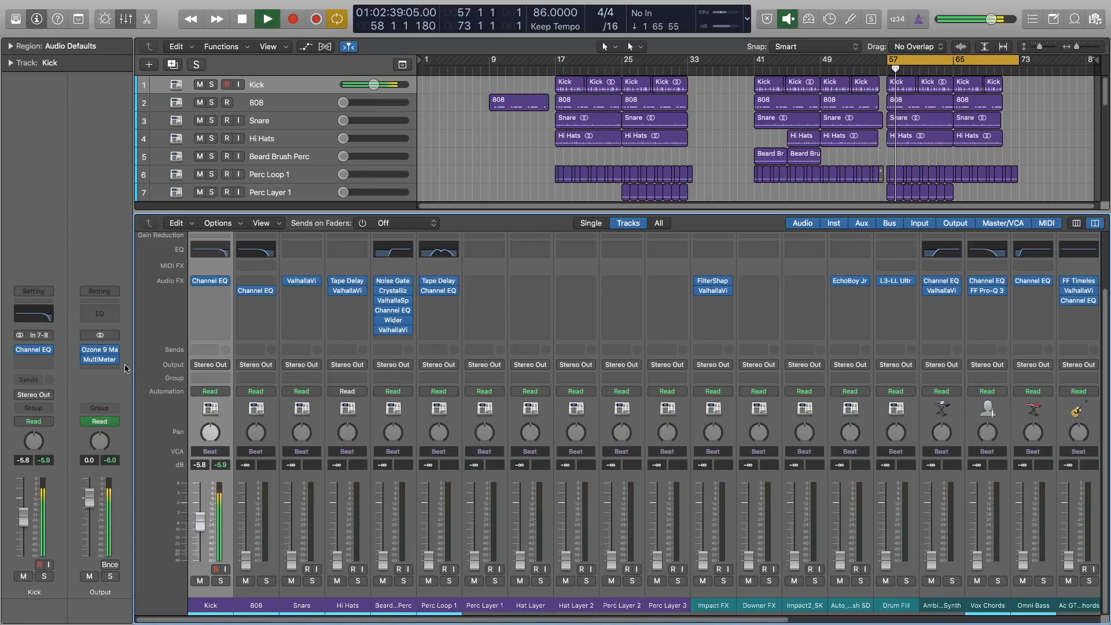
Raise the Kick fader to -2.0 dB while watching the MultiMeter on the Output channel.
left_click(100, 358)
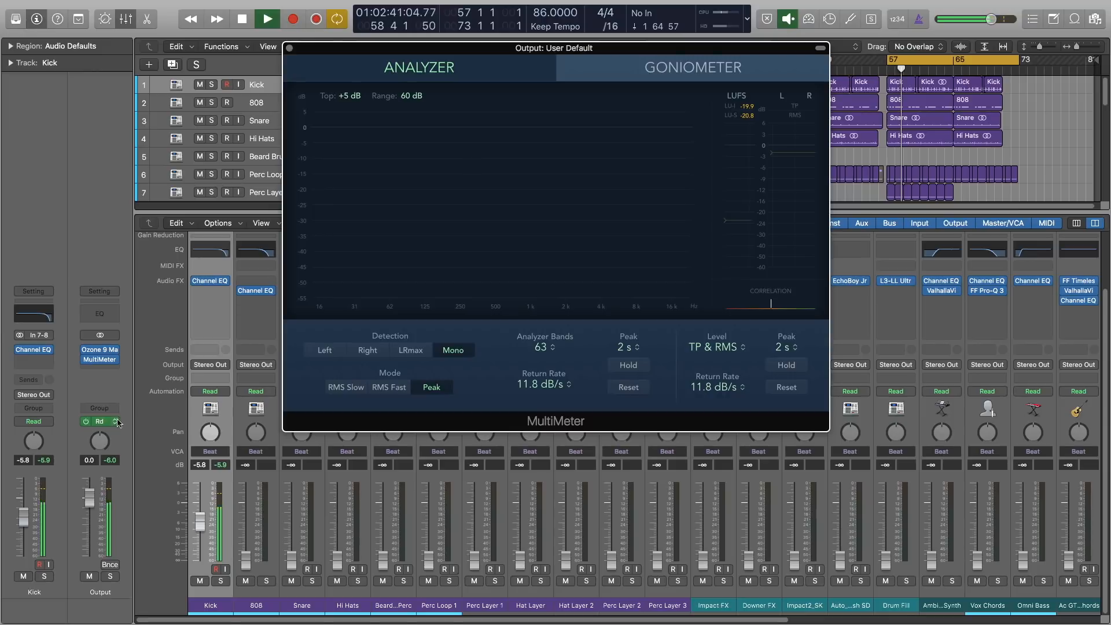
left_click_drag(200, 521, 200, 501)
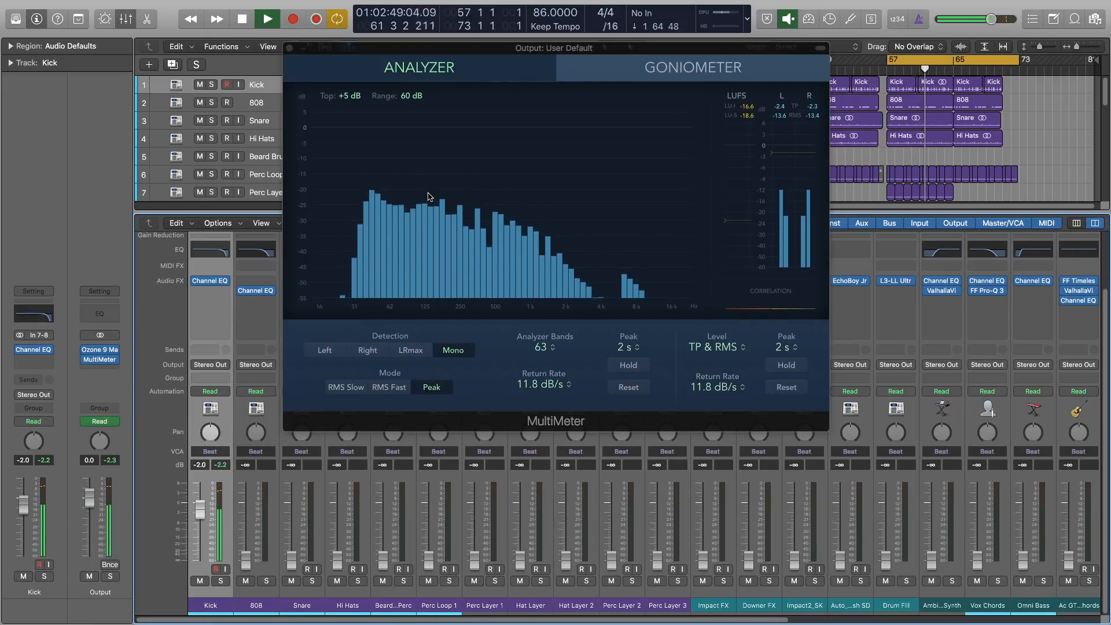
left_click(289, 48)
Set the 808 fader to -4.0 dB, checking the level in the Output MultiMeter.
left_click_drag(242, 550, 247, 496)
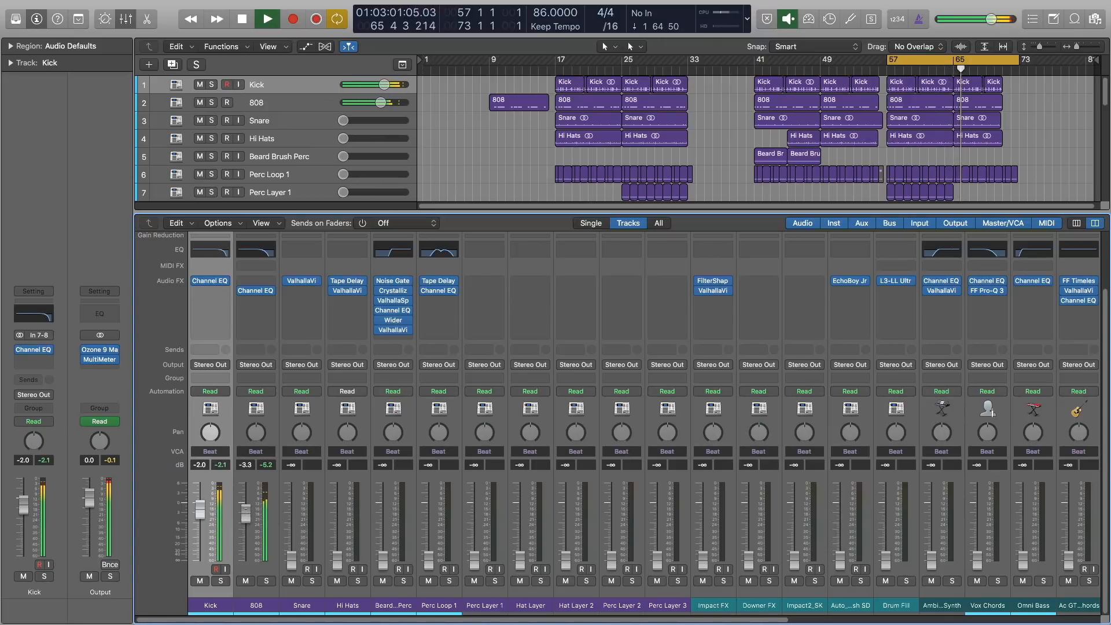
left_click_drag(246, 508, 246, 507)
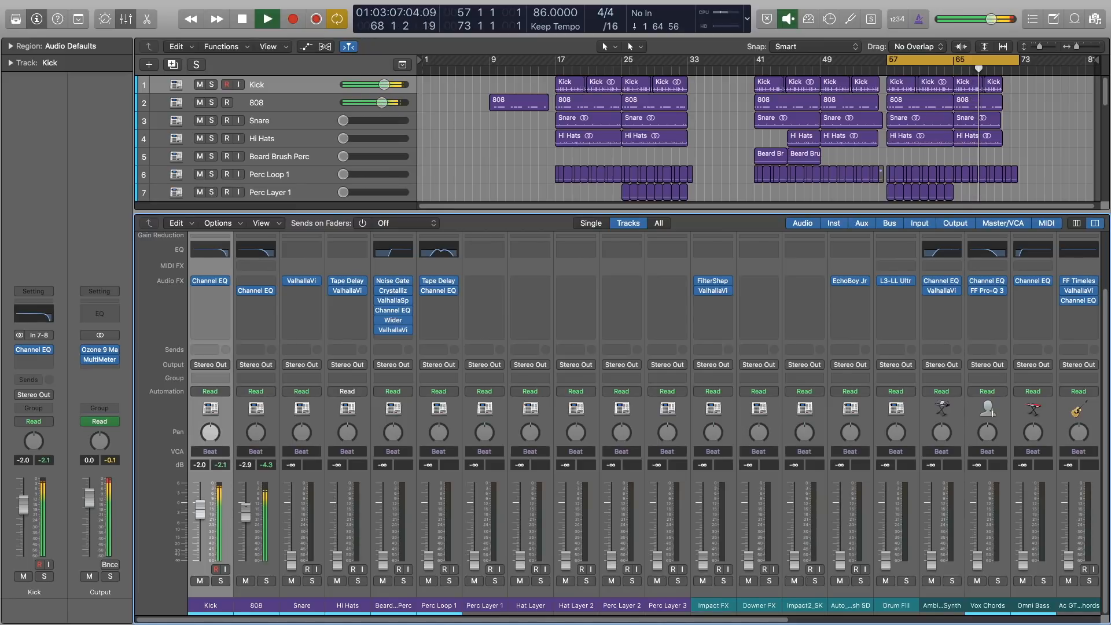
left_click(113, 359)
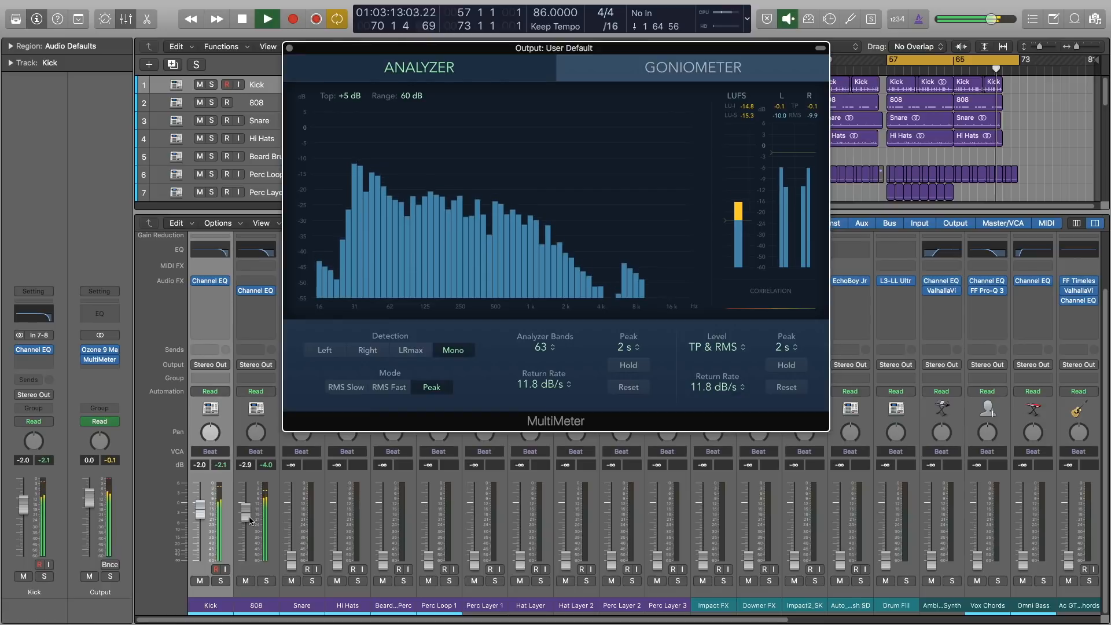
left_click_drag(250, 521, 250, 527)
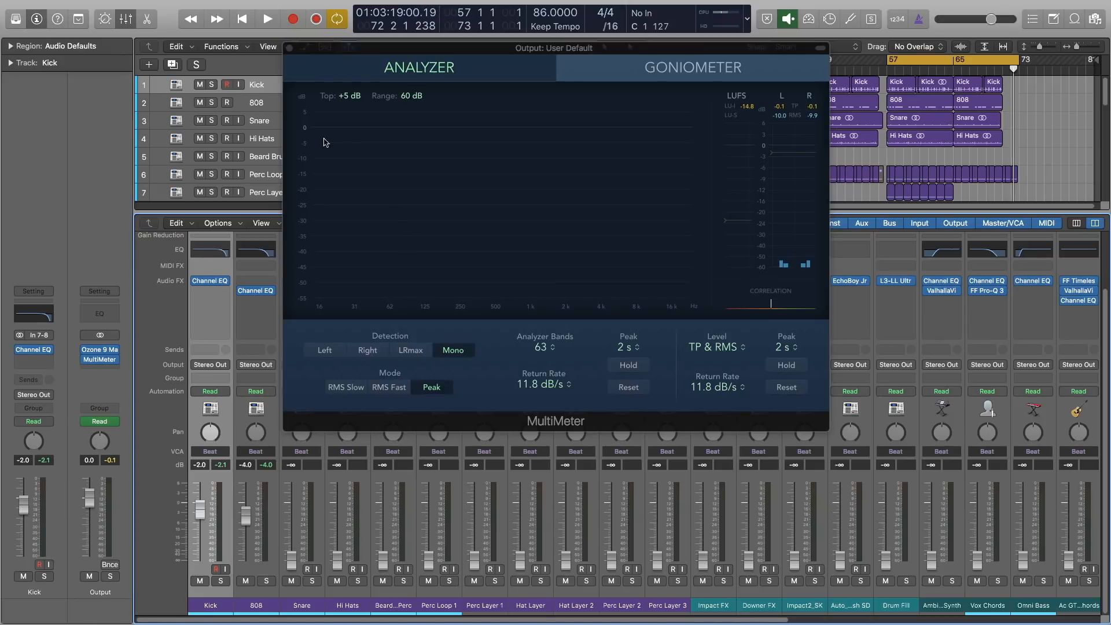
left_click(289, 49)
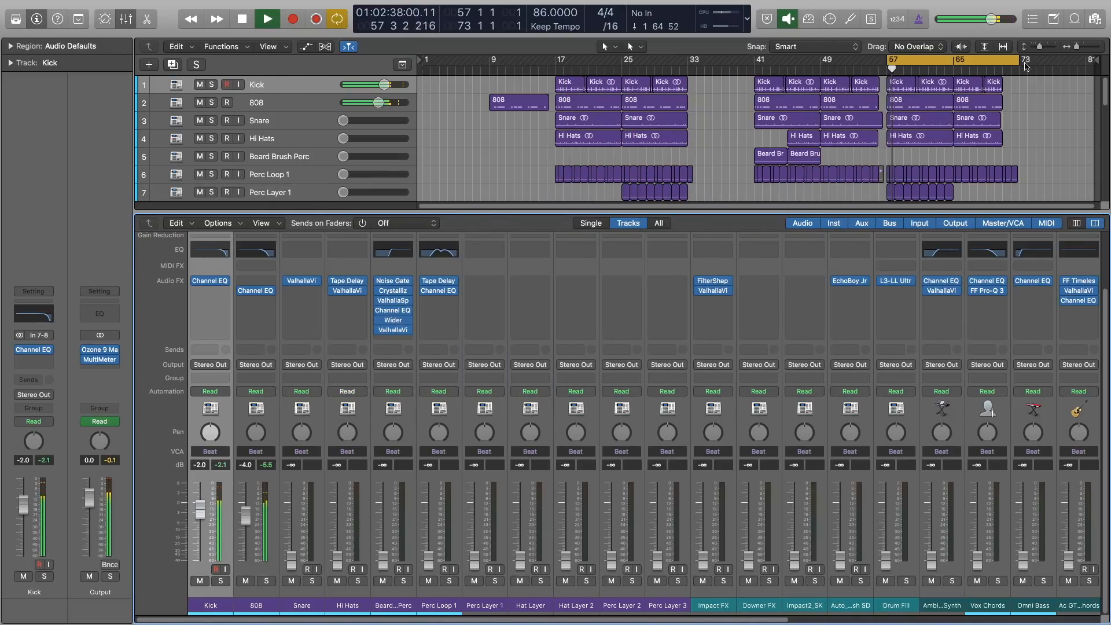
Shorten the cycle to end at bar 65 and set the Snare fader to -3.9 dB.
left_click_drag(1027, 66, 955, 66)
left_click_drag(292, 559, 291, 515)
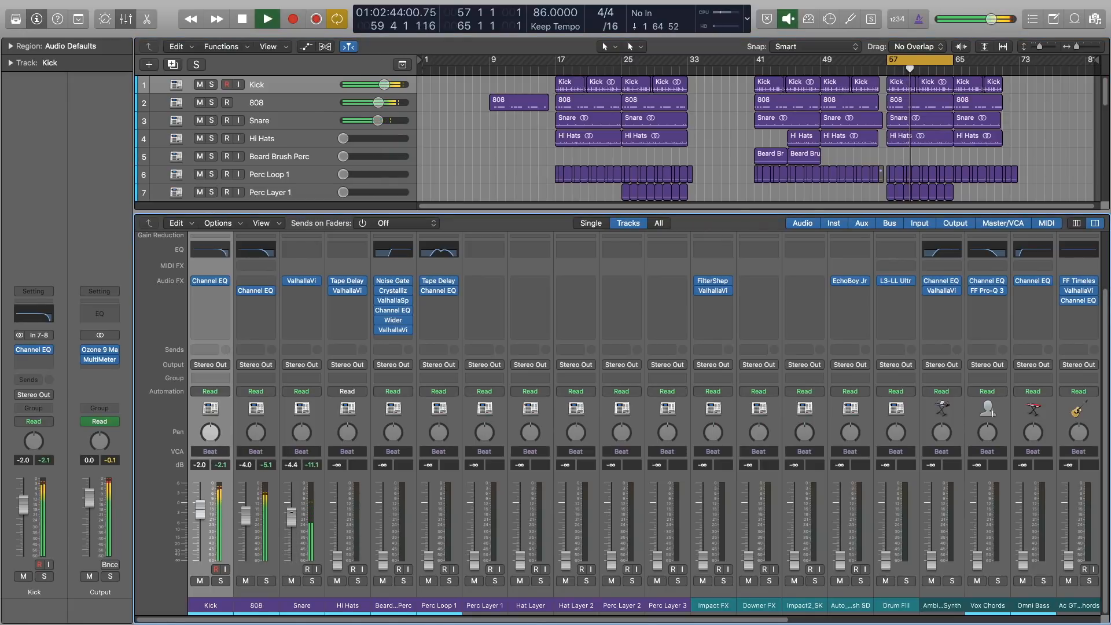
left_click_drag(291, 517, 292, 519)
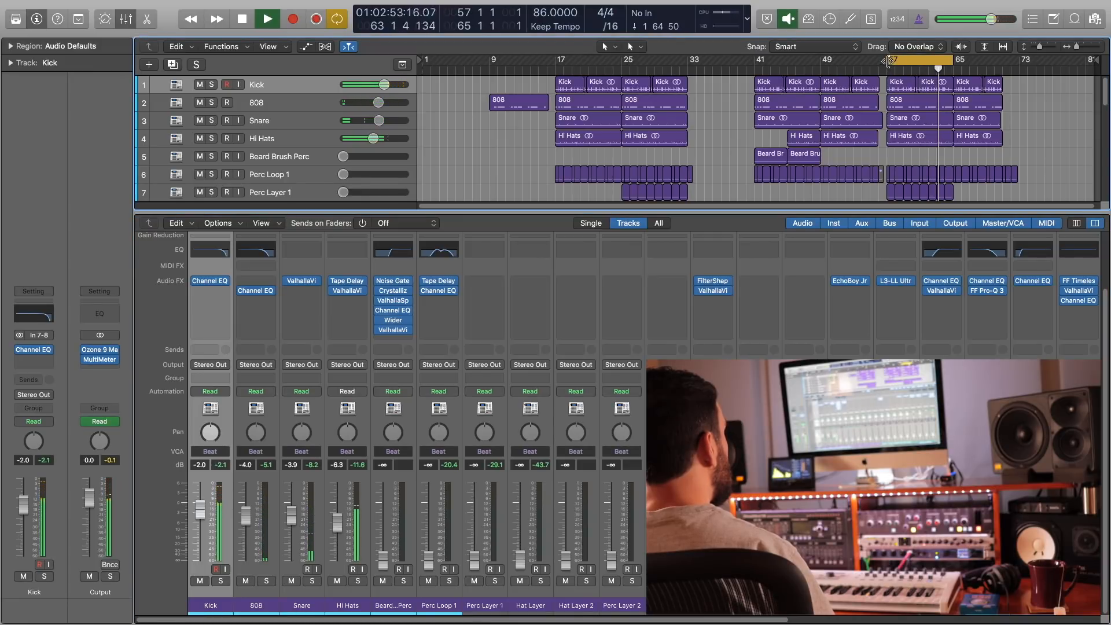
Move the cycle region to bars 41 through 49 and select the Perc Layer 1 channel.
left_click_drag(890, 60, 764, 70)
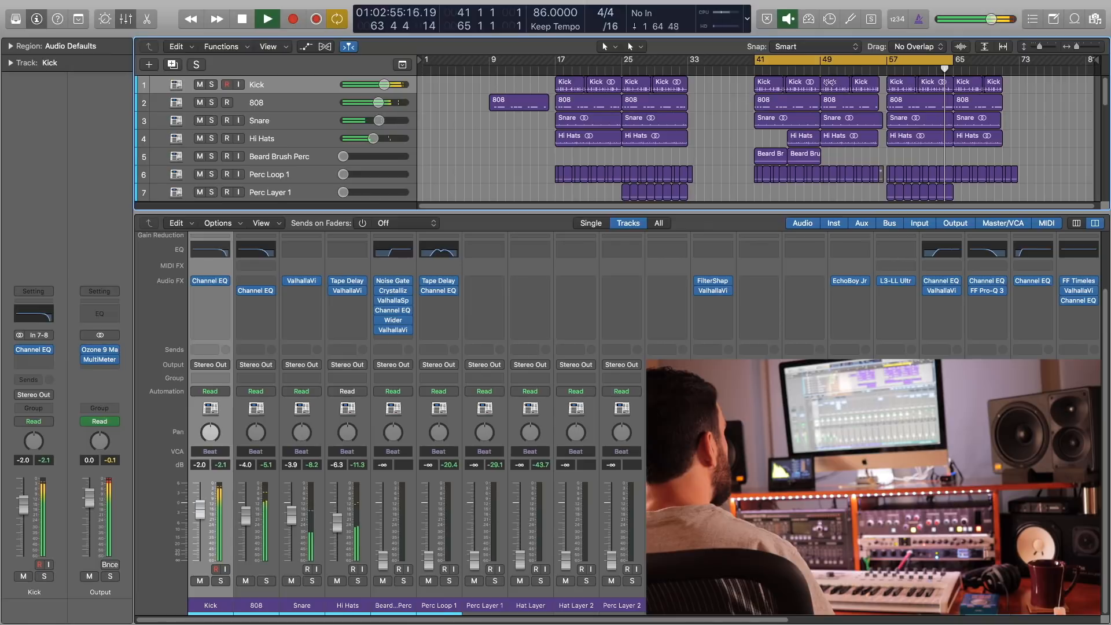
left_click_drag(952, 60, 818, 69)
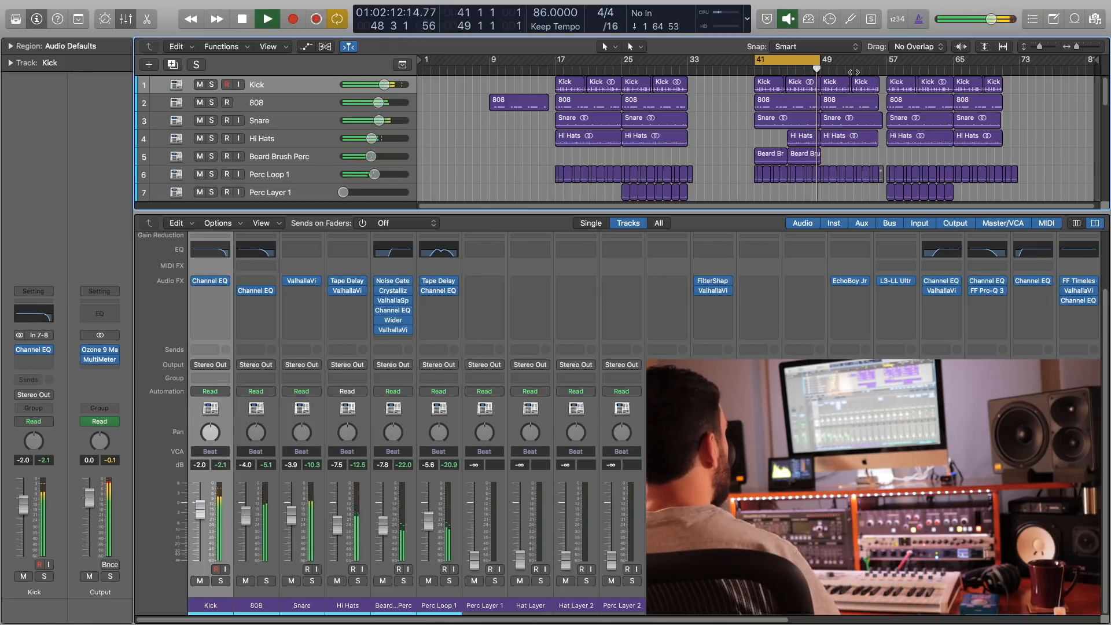
left_click(485, 503)
scroll(731, 154, "down", 10)
scroll(730, 150, "up", 5)
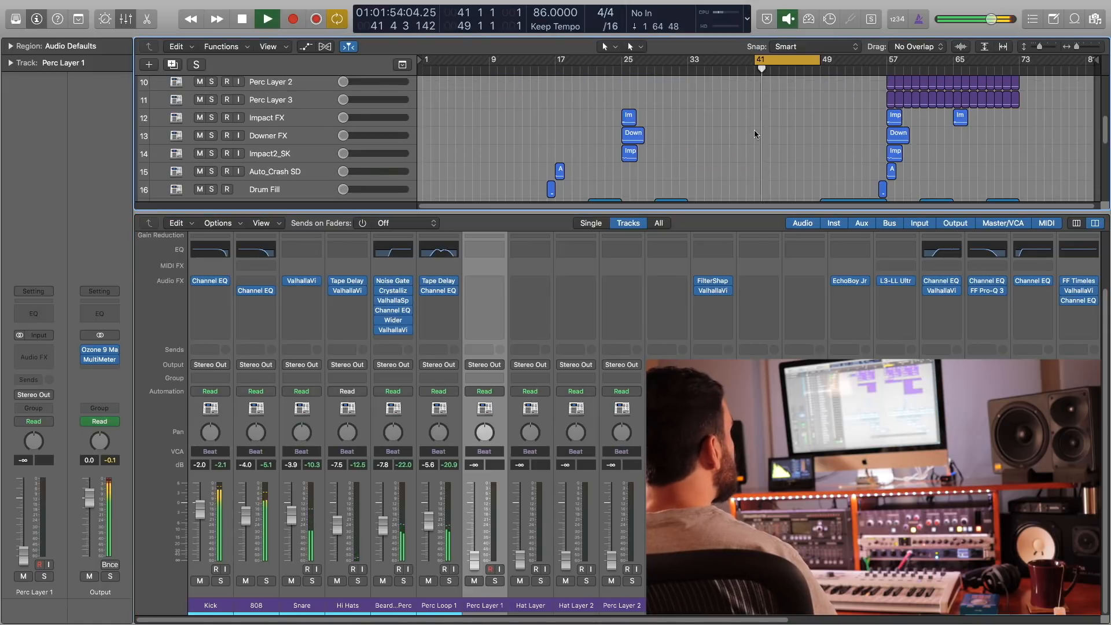
Move the cycle region to bars 57 through 65 in the tracks view and return to the mixer.
key("x")
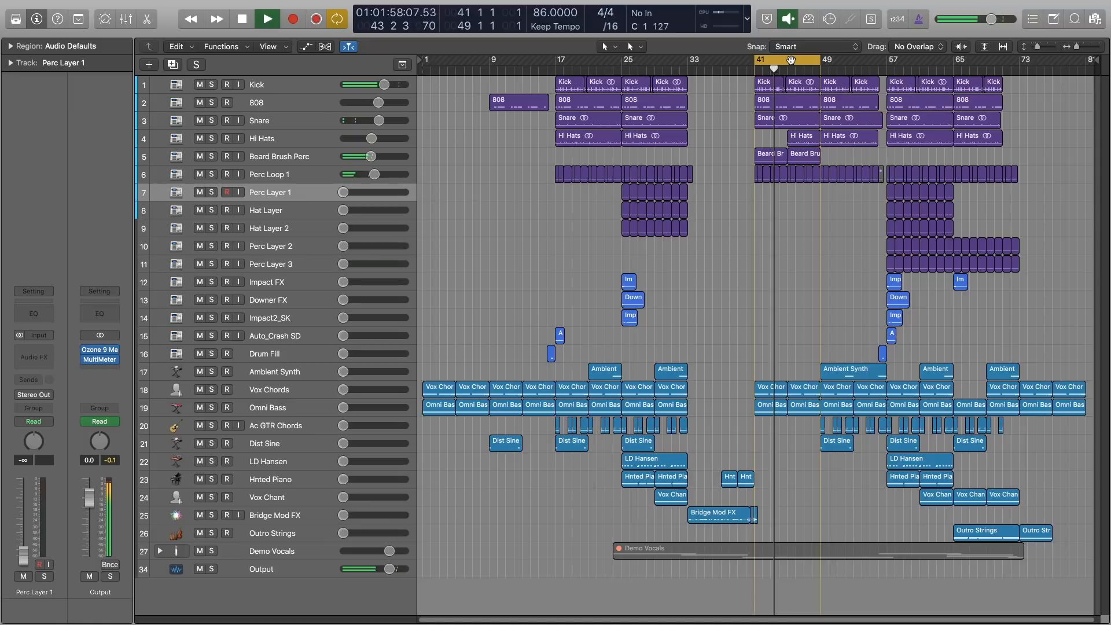
left_click_drag(791, 60, 924, 60)
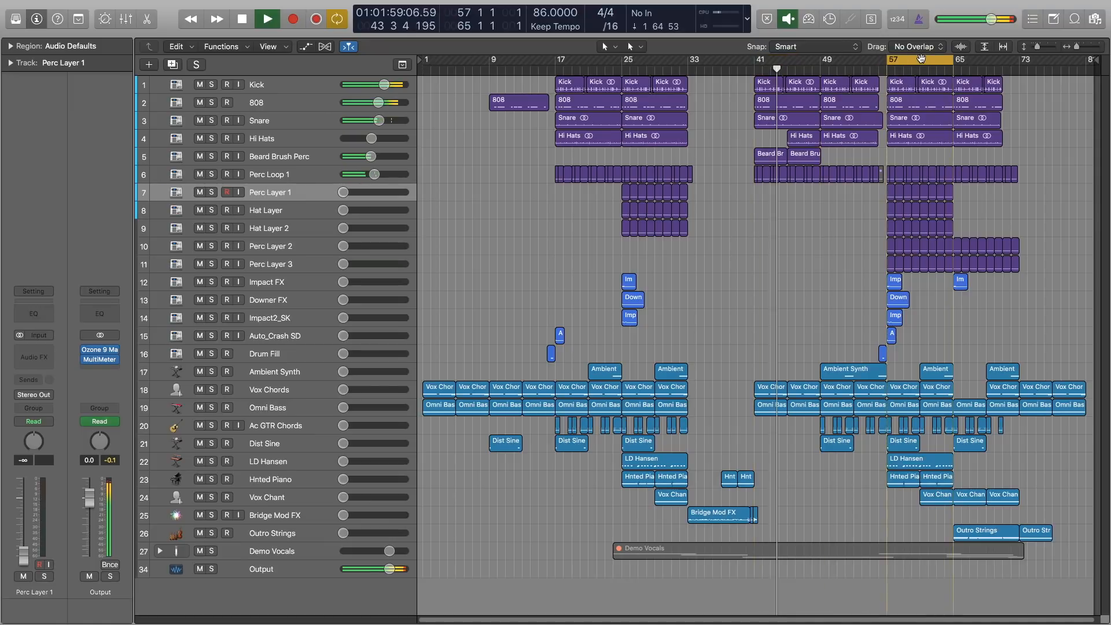
left_click(891, 74)
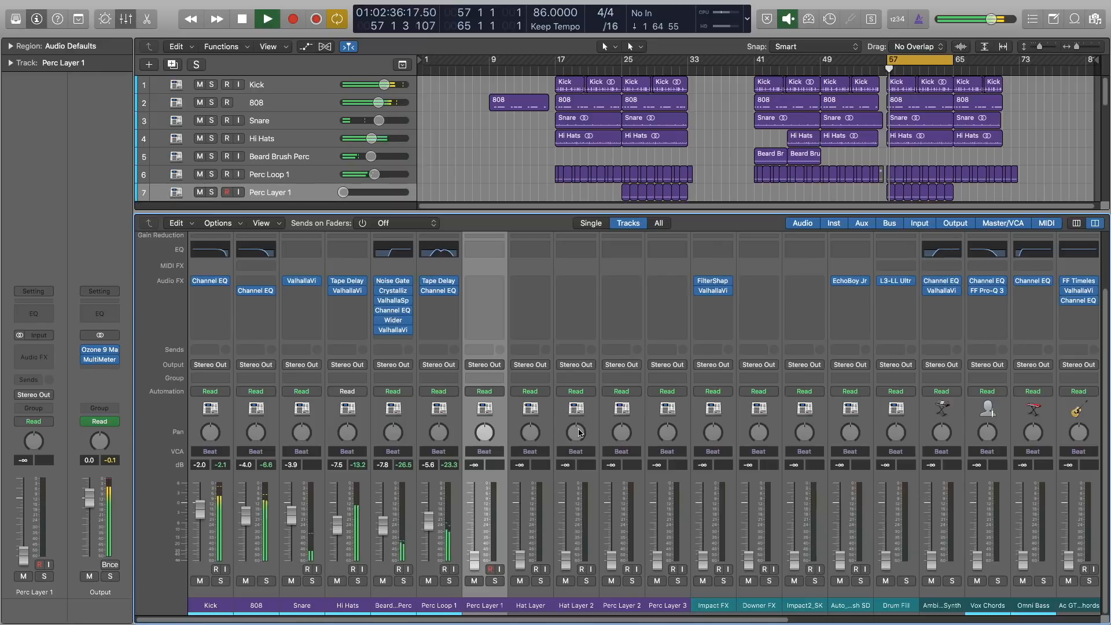
key("x")
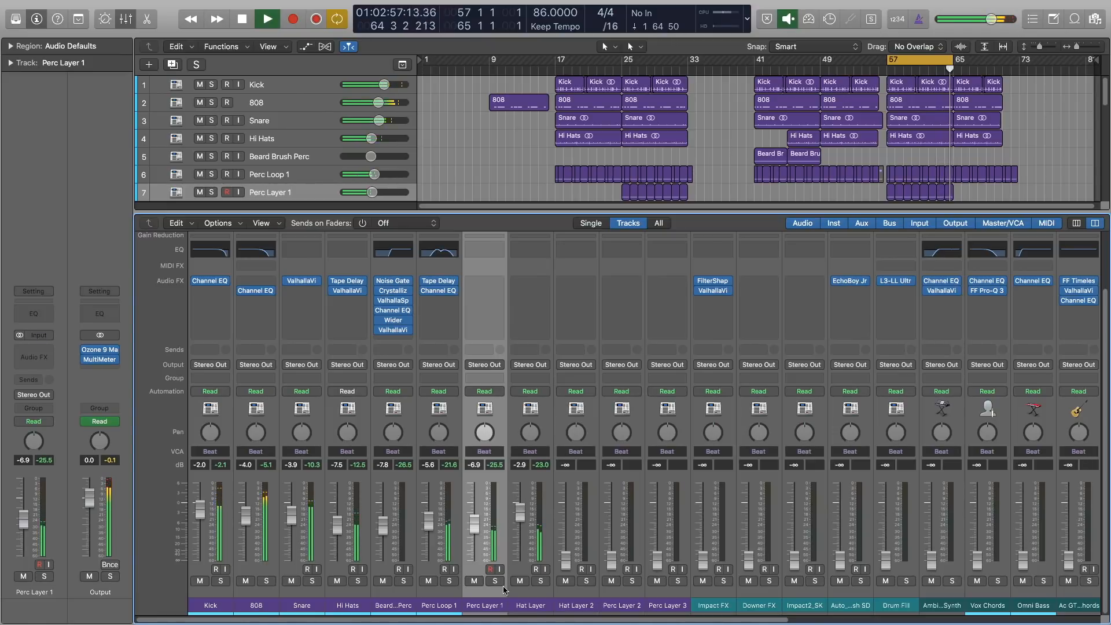
Solo the percussion channels from Perc Loop 1 through Perc Layer 3.
left_click(564, 606)
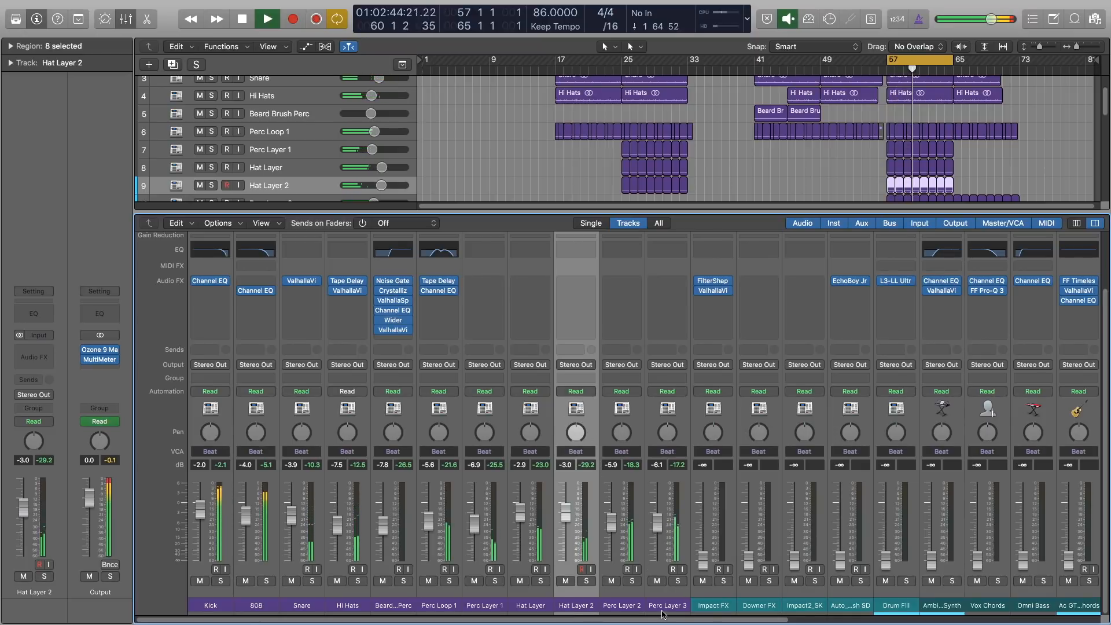
left_click_drag(678, 580, 454, 584)
left_click(454, 585)
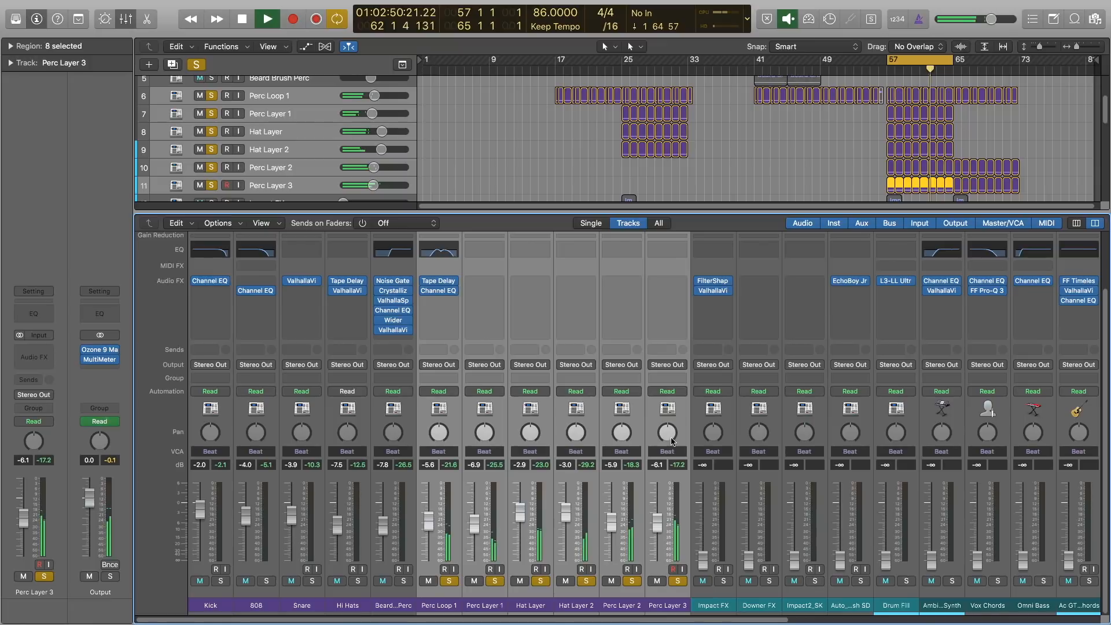
Pan Perc Layer 3 to +11 and Perc Layer 2 to -14, then clear the solos.
left_click(678, 463)
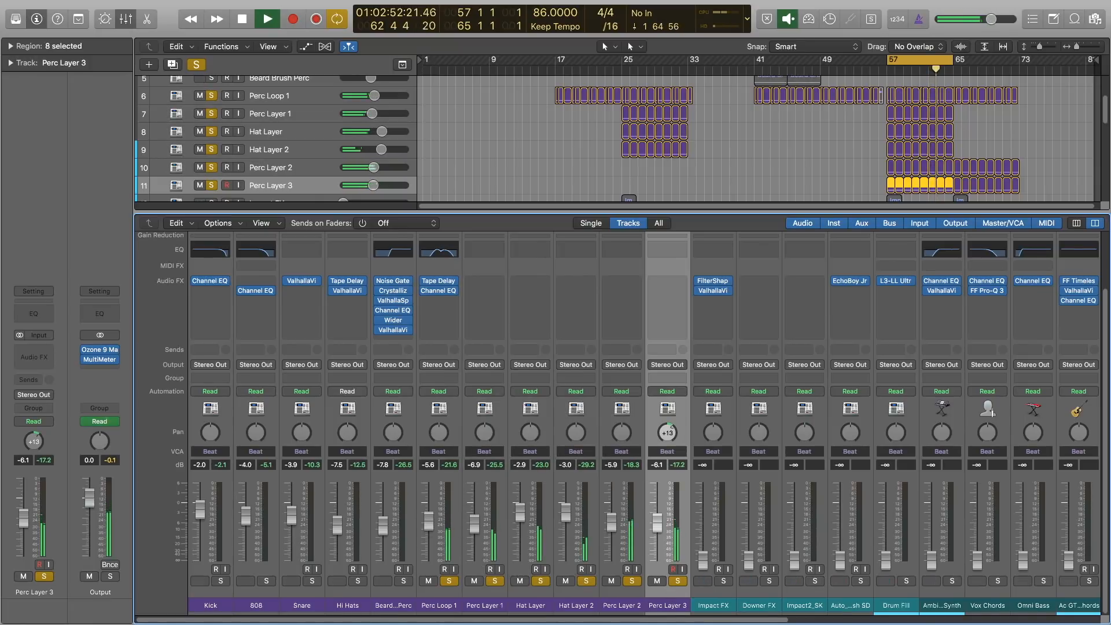
left_click_drag(667, 433, 667, 435)
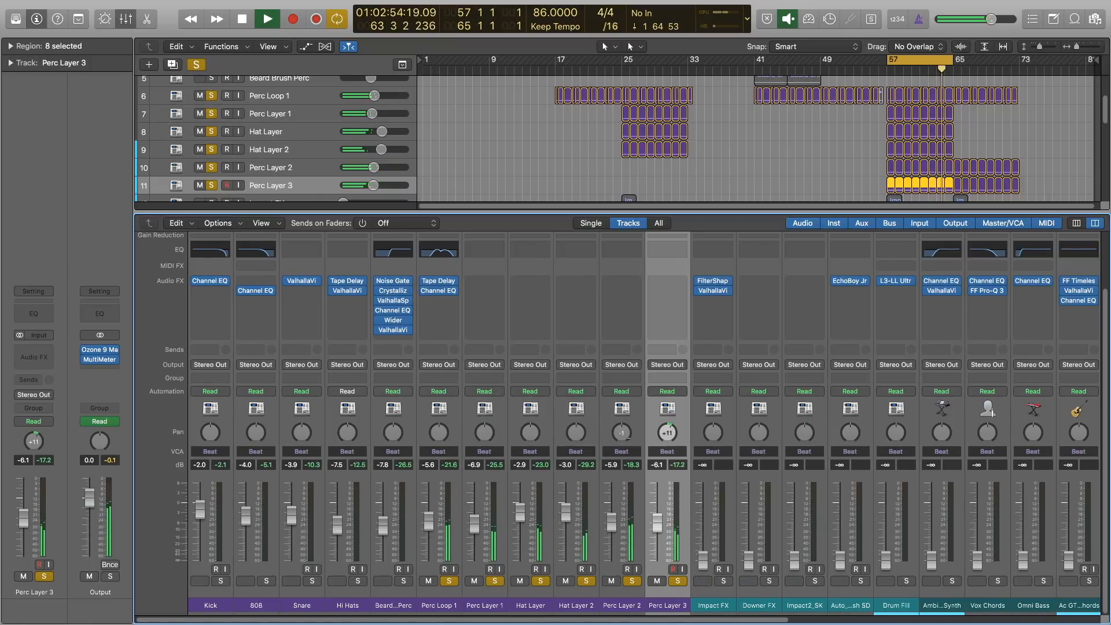
mouse_move(627, 447)
left_mouse_down()
mouse_move(627, 467)
mouse_move(627, 440)
left_mouse_up()
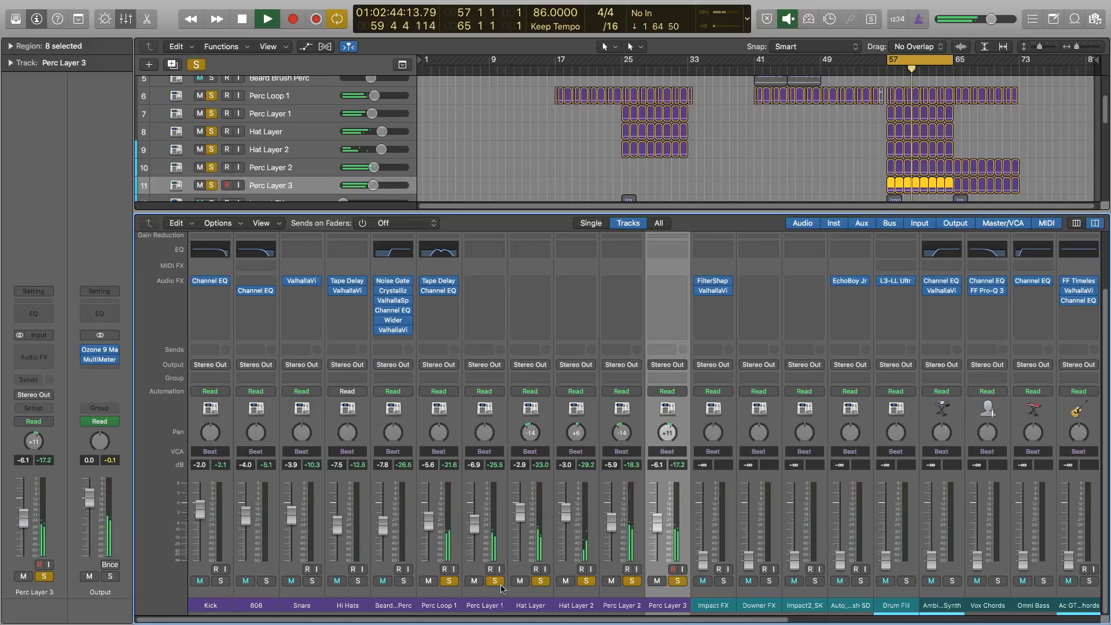
left_click(451, 582, "alt")
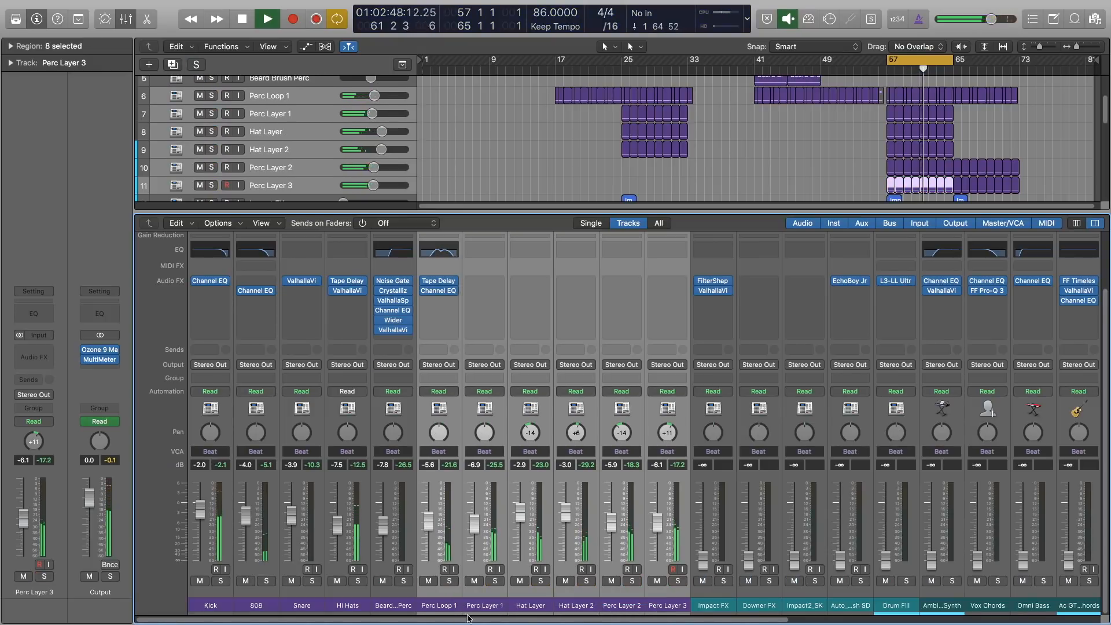
Return to the tracks view and nudge the cycle start slightly before bar 57.
scroll(617, 613, "right", 5)
left_click_drag(560, 607, 741, 613)
key("x")
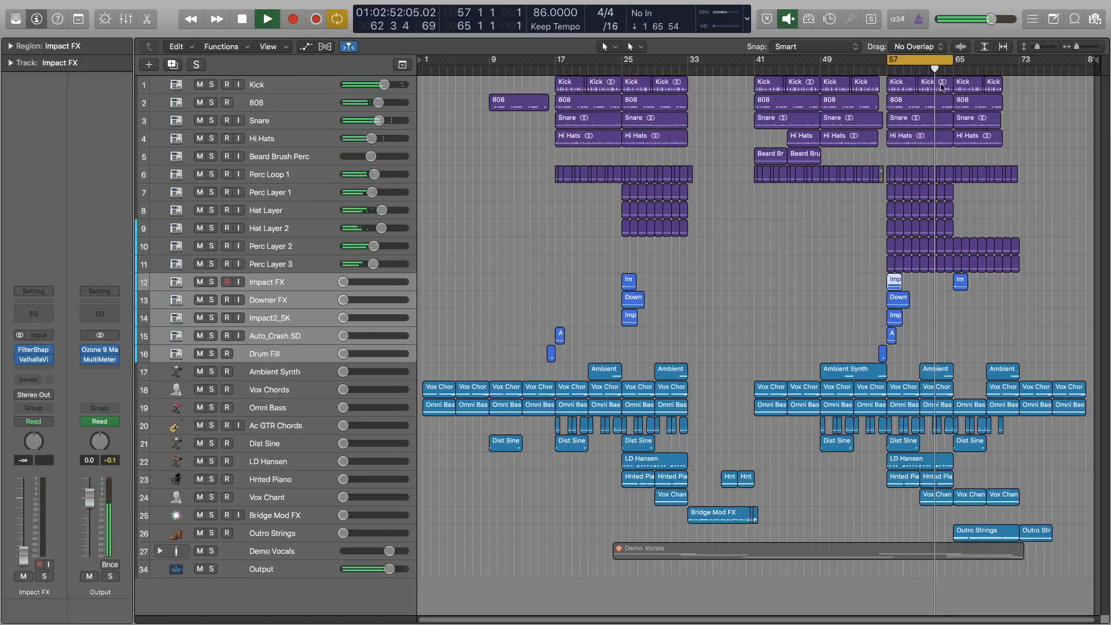
left_click_drag(892, 52, 881, 54)
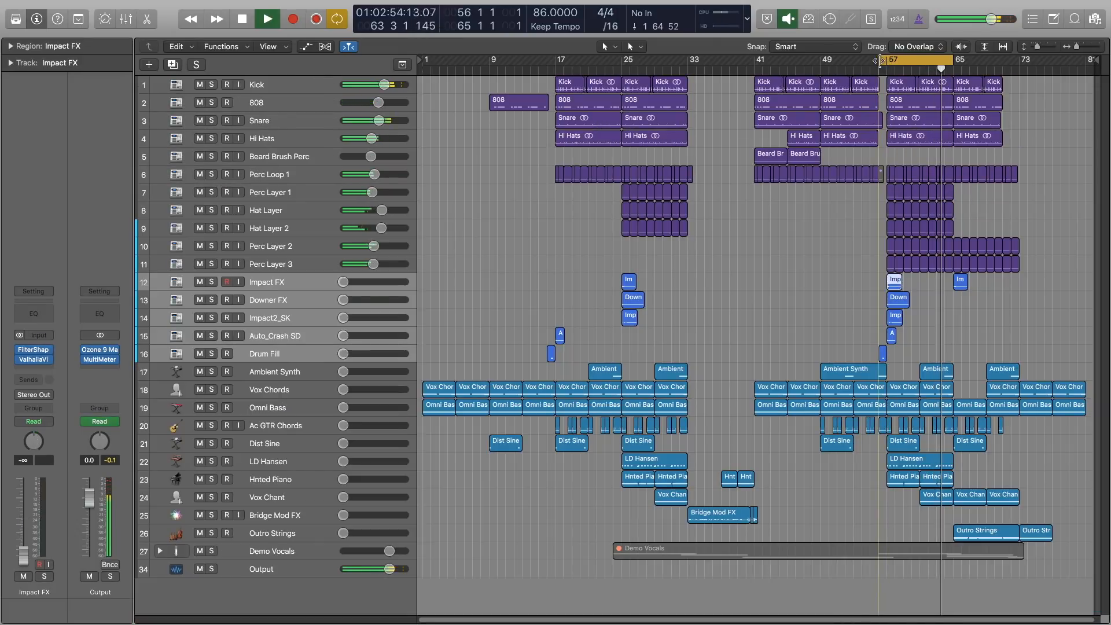
Open the mixer and bring the Drum Fill fader up to about -4.9 dB while playing the section.
key("x")
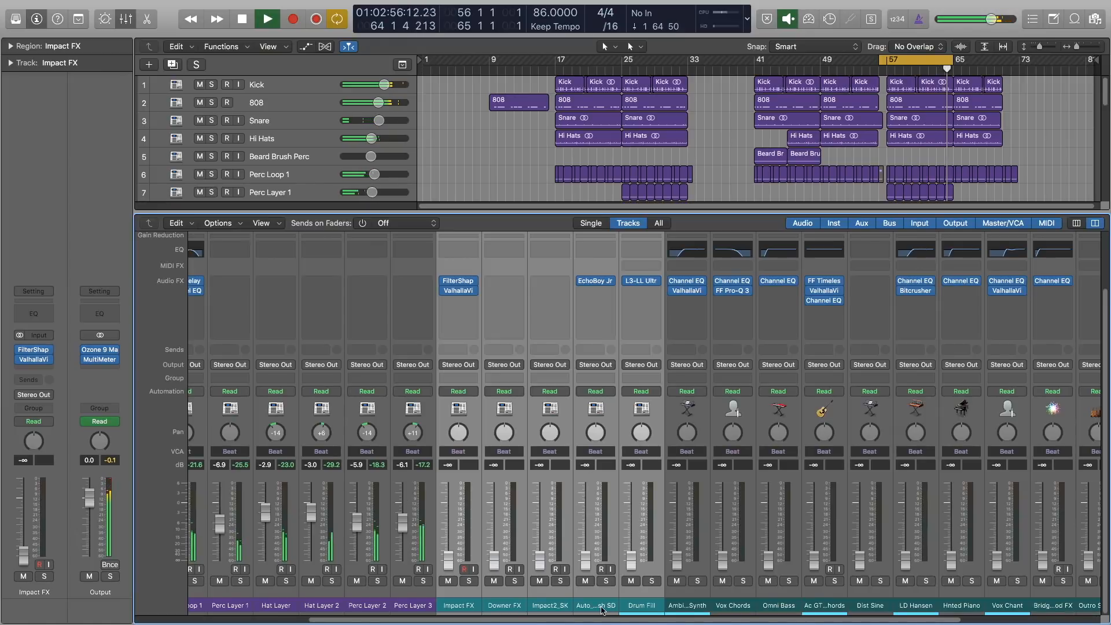
left_click(634, 603)
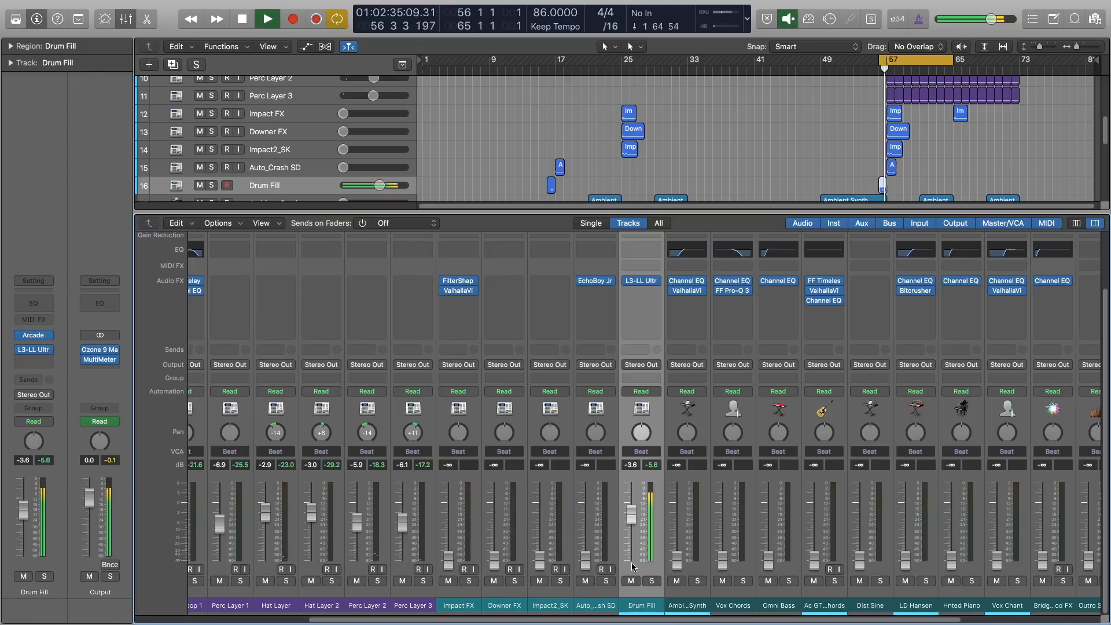
key("space")
key("space")
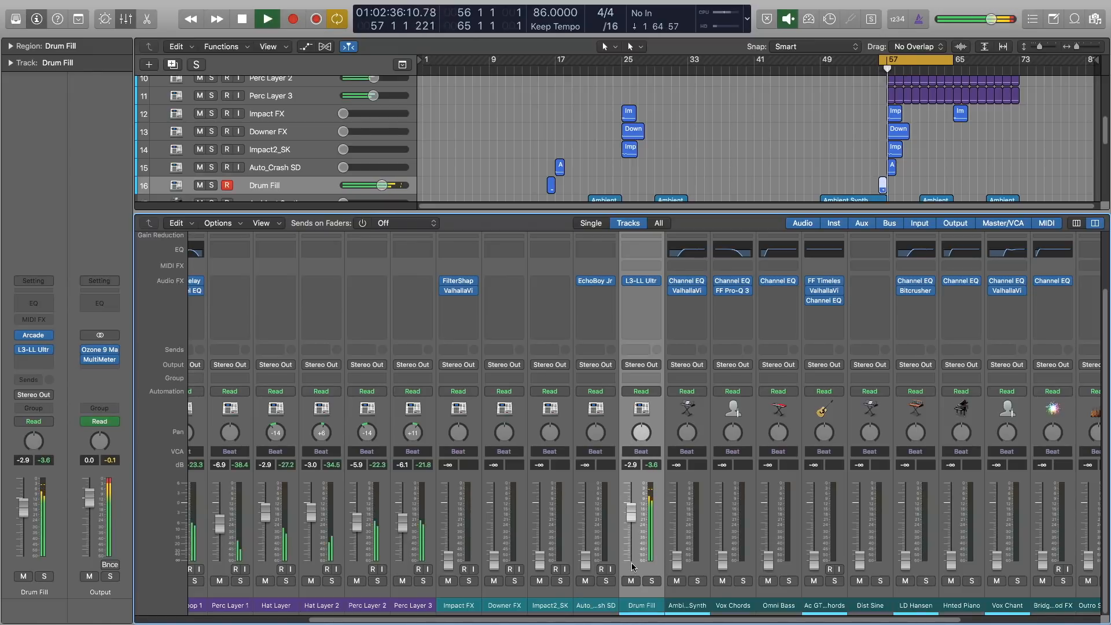
left_click_drag(632, 512, 632, 522)
key("space")
key("space")
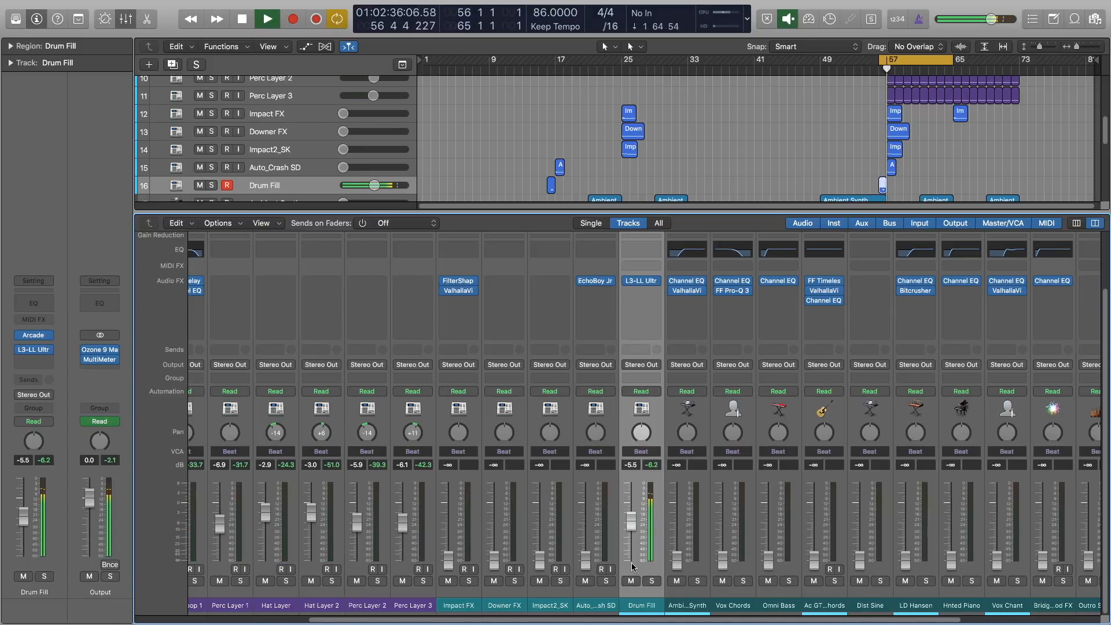
key("space")
key("space")
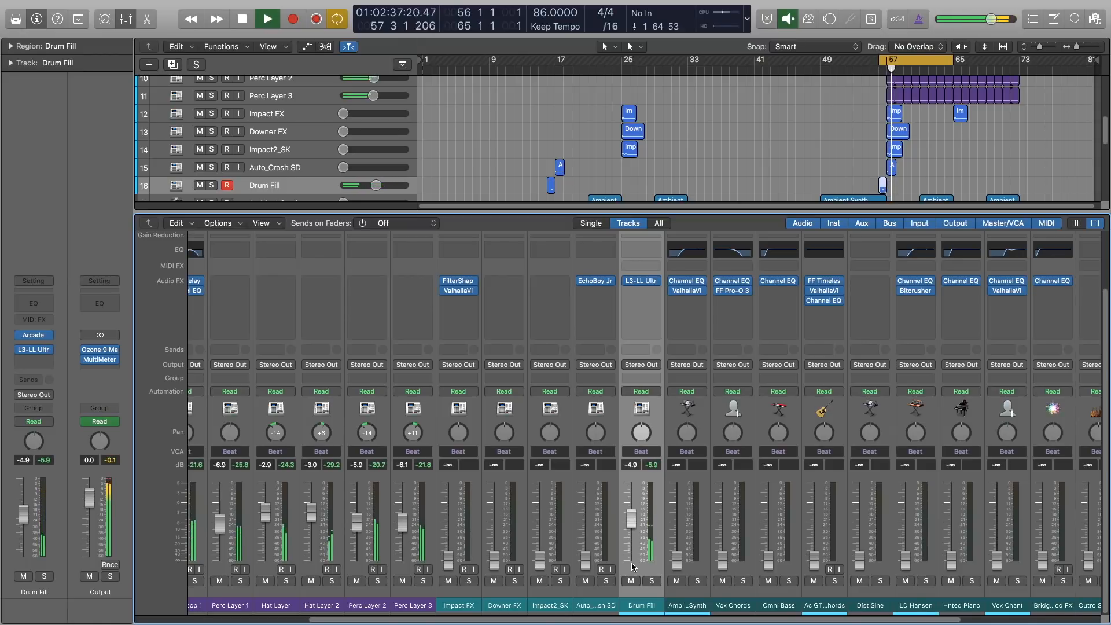
Bring up the Impact FX, Downer FX, Impact2_SK and Auto_Crash SD faders to about -15.6, -21, -15.8 and -15.1 dB.
key("Up")
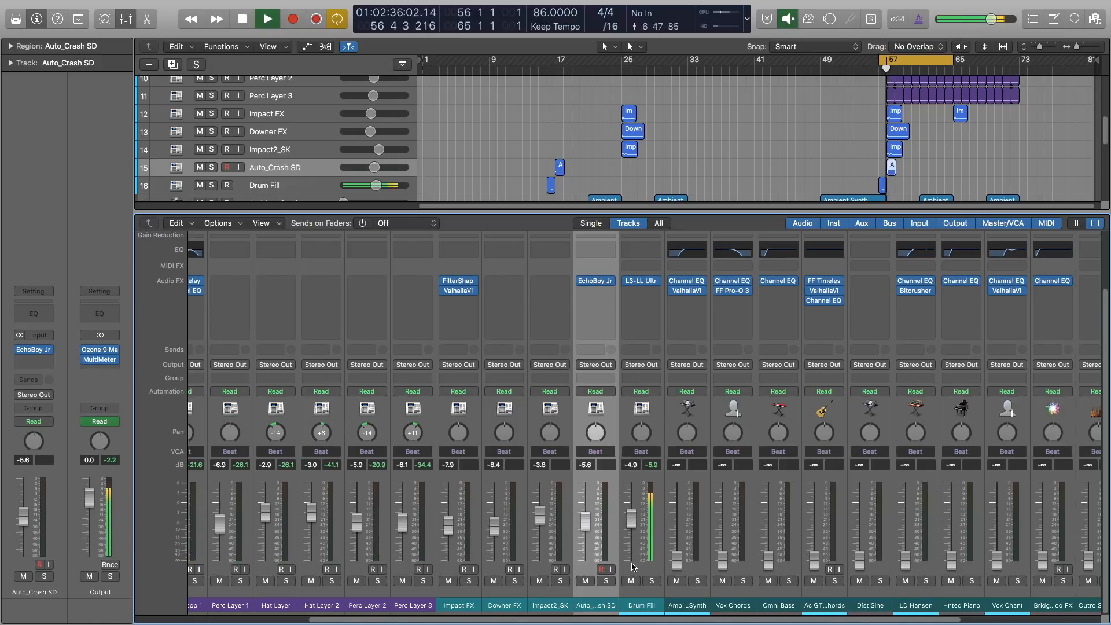
key("Return")
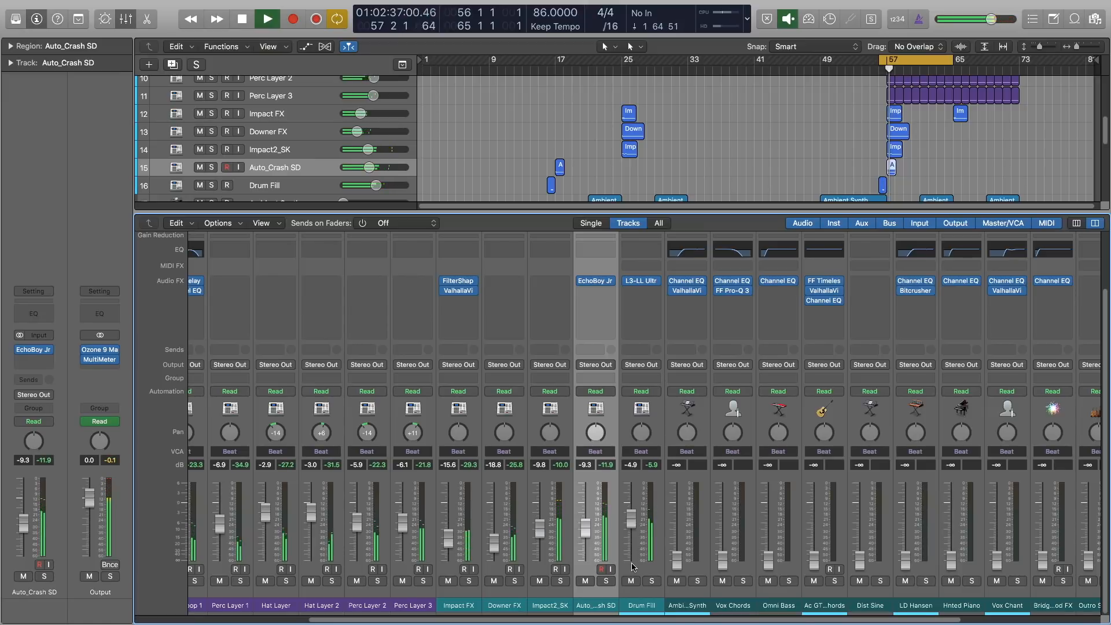
key("Return")
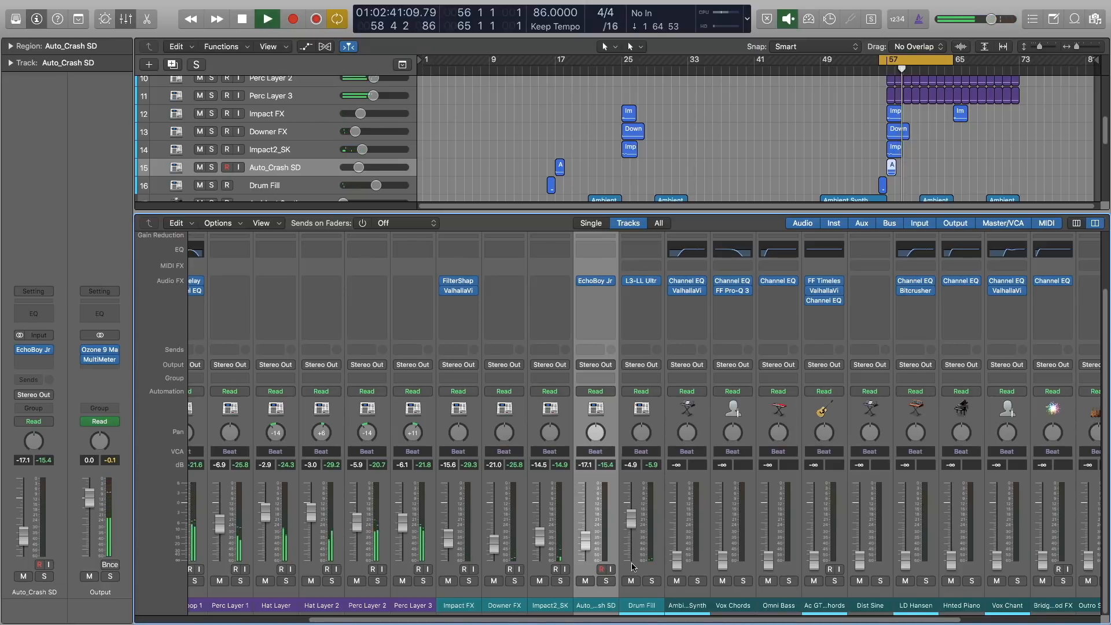
key("space")
key("space")
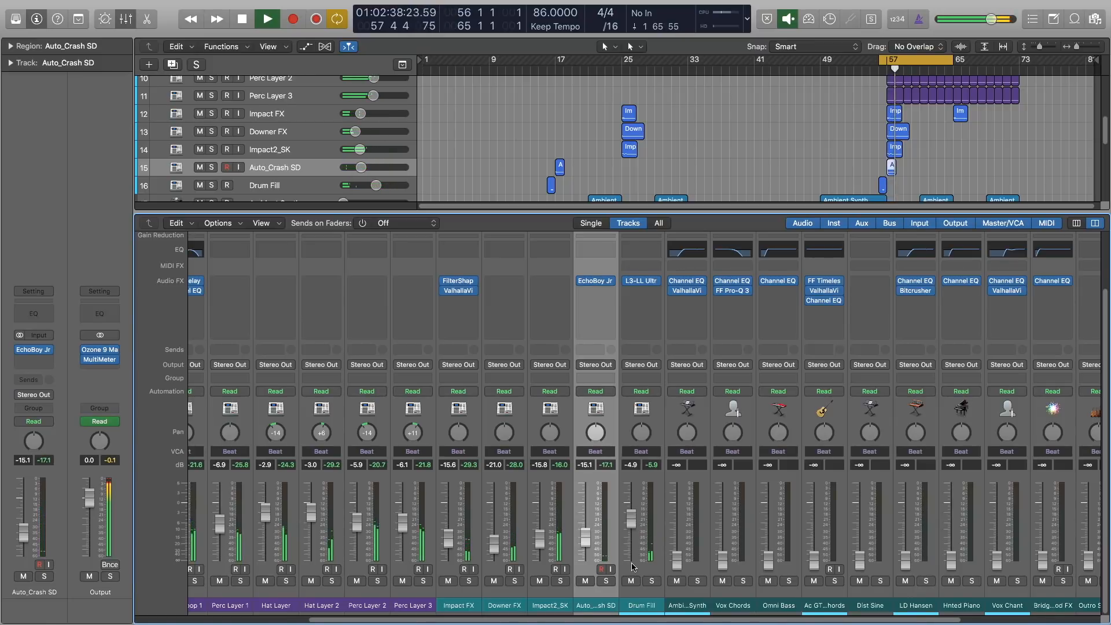
Select the Ambient Synth channel and bring its fader up to about -11.1 dB.
scroll(629, 577, "right", 5)
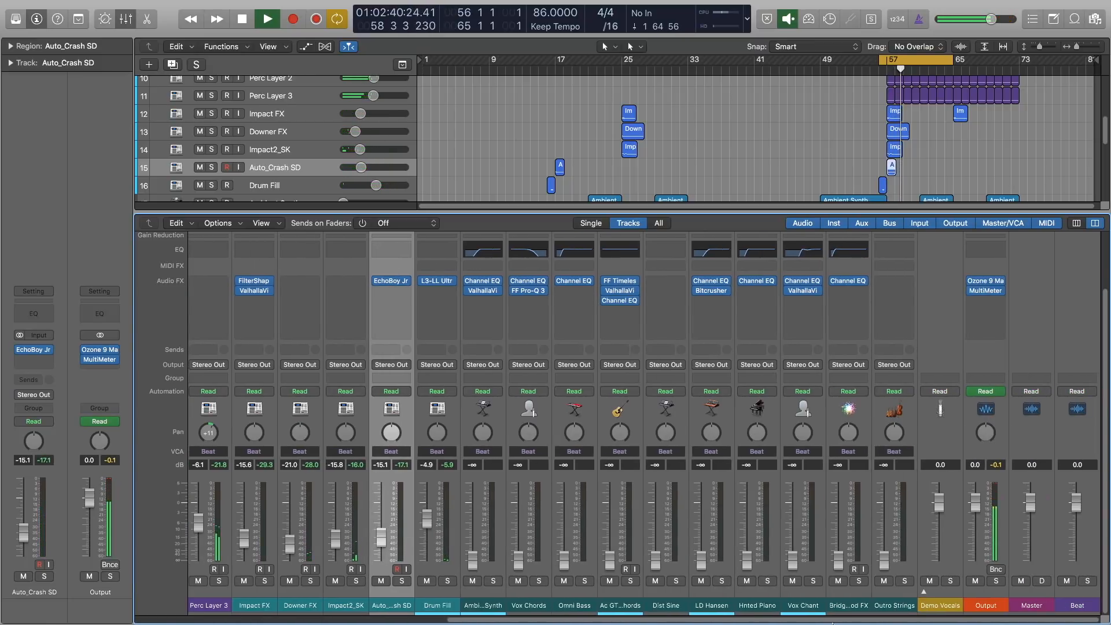
left_click(467, 603)
key("x")
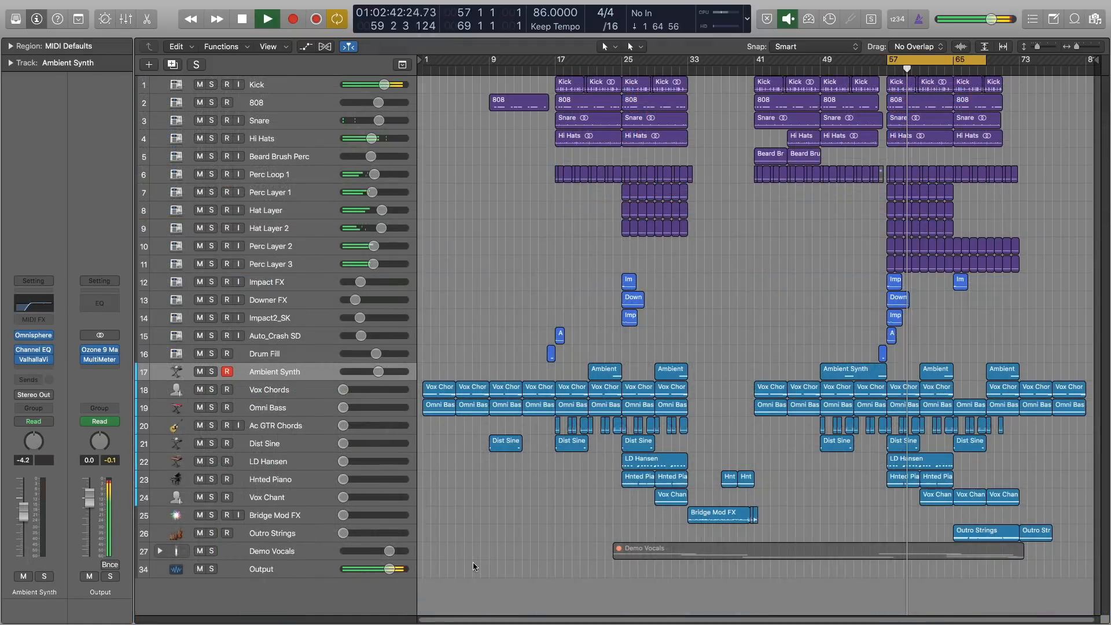
key("x")
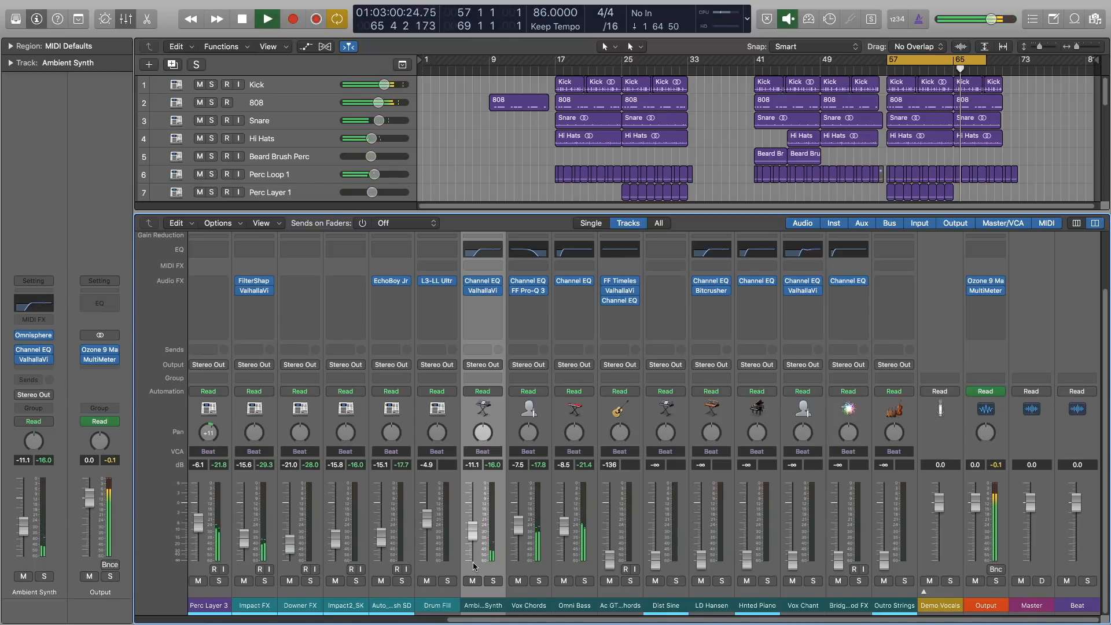
Raise the Vox Chords, Omni Bass, Ac GTR Chords, Dist Sine, LD Hansen, Hnted Piano and Vox Chant faders to rough levels.
key("x")
key("x")
key("space")
key("space")
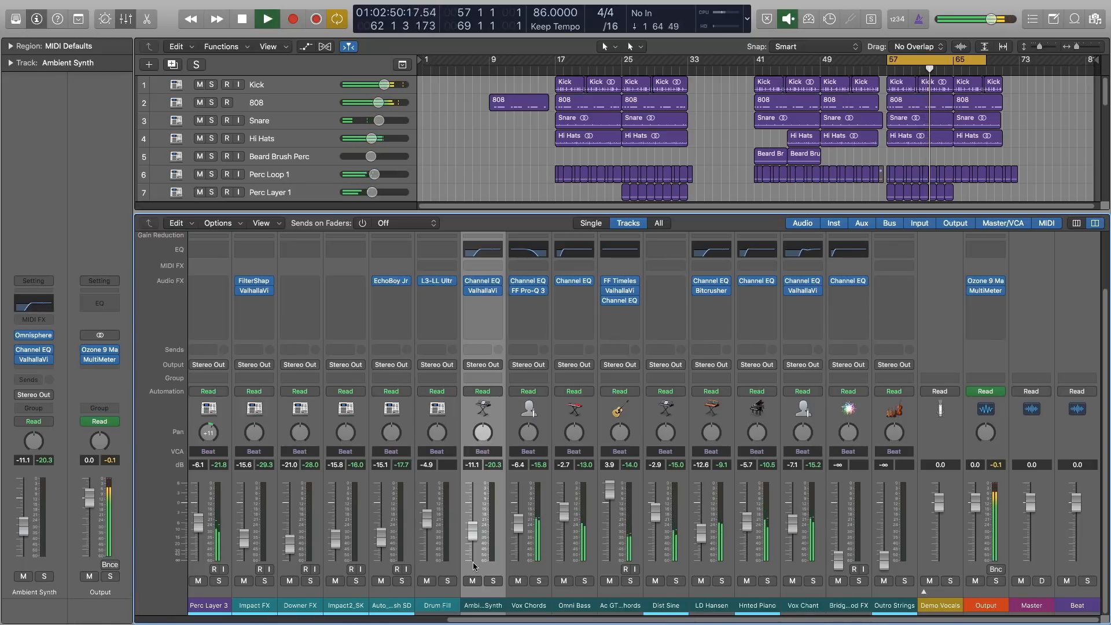
Bring up Bridge Mod FX to about -4.5 dB and Outro Strings to about -11 dB, nudging Omni Bass slightly.
left_click(849, 605)
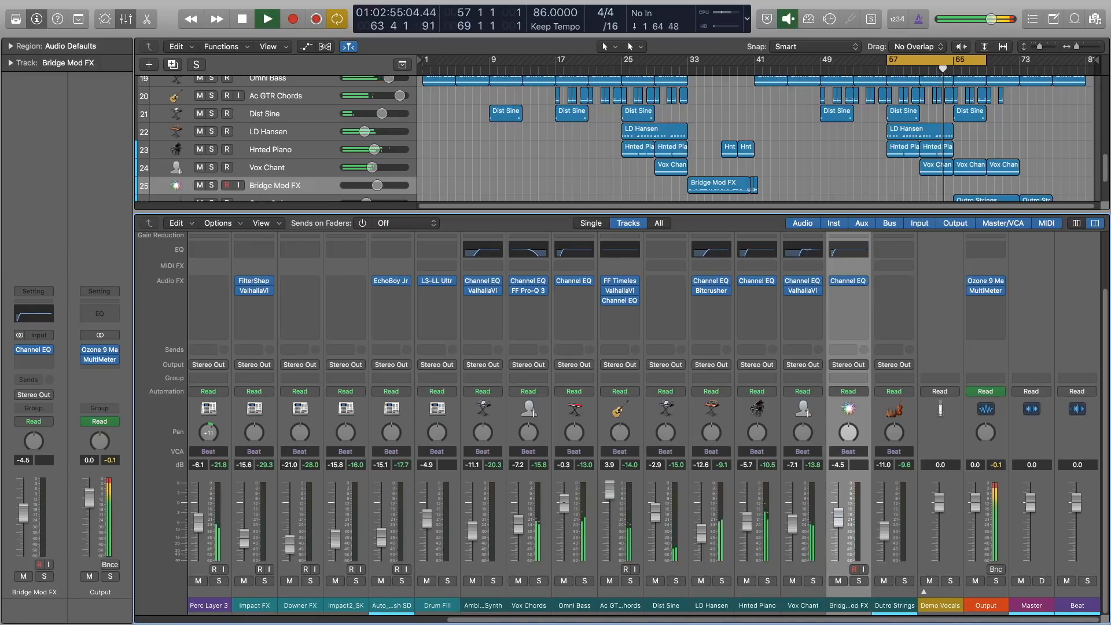
left_click_drag(565, 506, 565, 508)
left_click(484, 605)
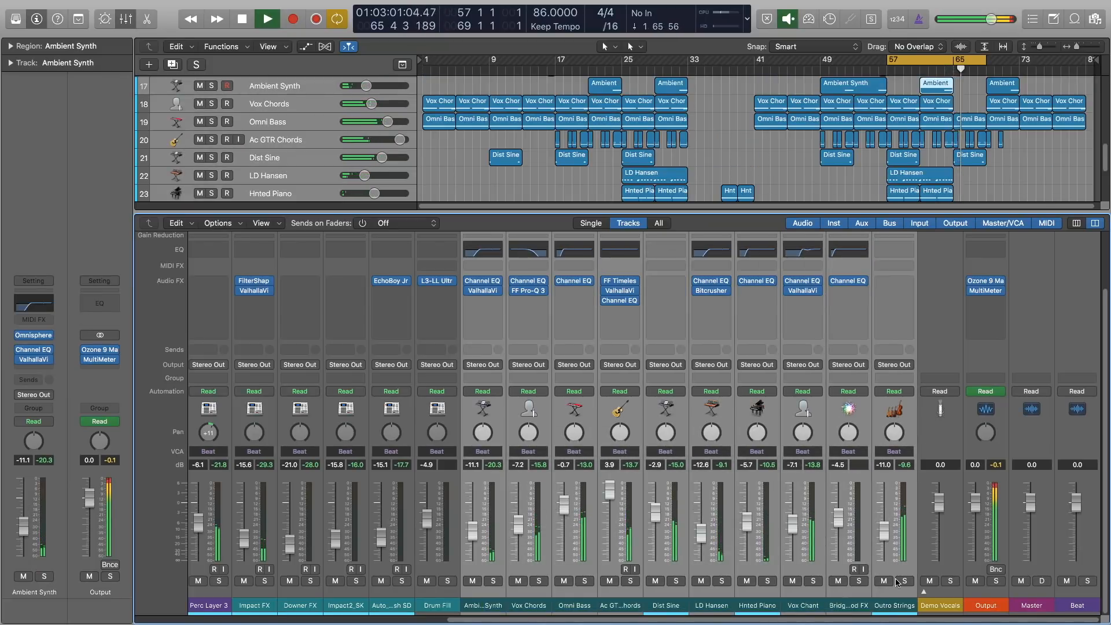
Solo the melodic channels and lower the Outro Strings fader to about -13 dB.
left_click(901, 606, "shift")
key("s")
left_click_drag(883, 532, 884, 538)
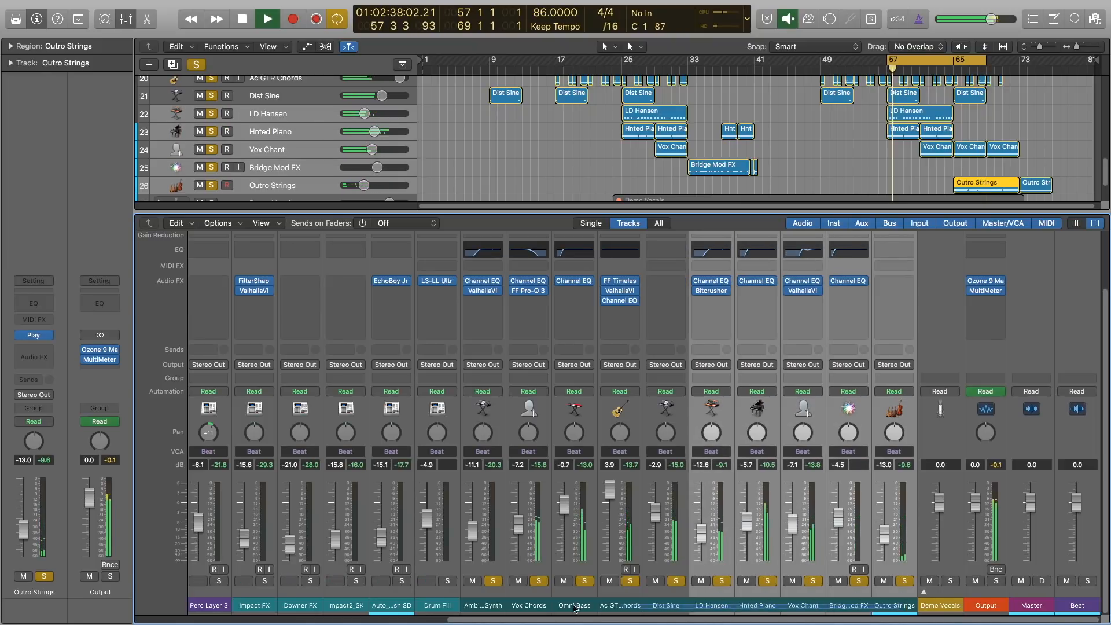
Pan LD Hansen to -16, Vox Chant to +12 and Dist Sine to -13, trimming Ac GTR Chords to about 2.7 dB.
left_click_drag(574, 608, 488, 607)
left_click(539, 606)
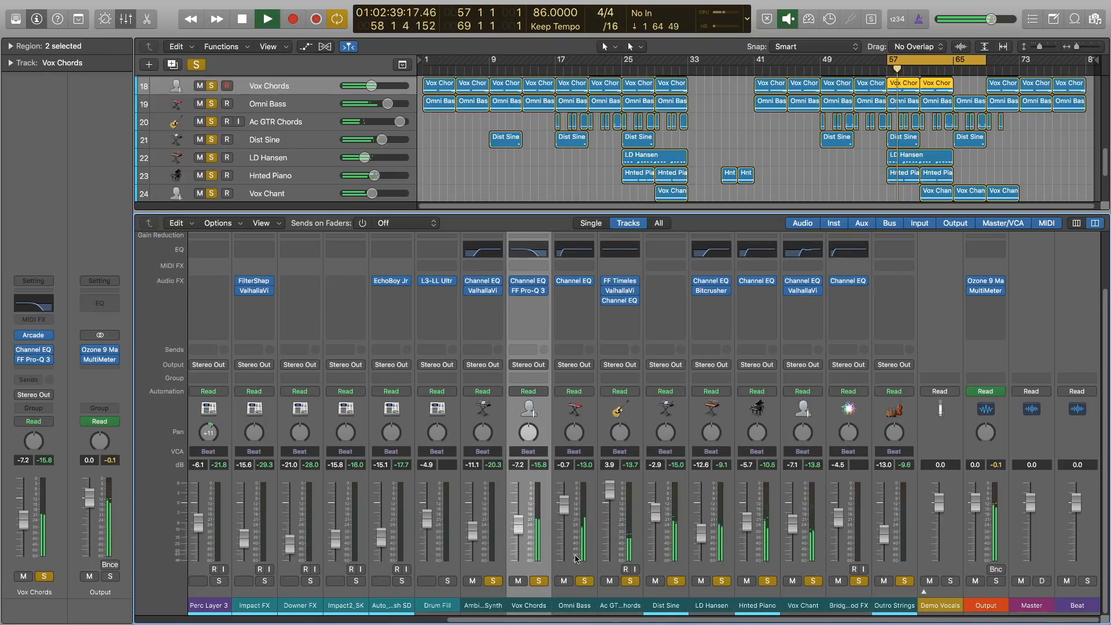
left_click_drag(711, 435, 711, 449)
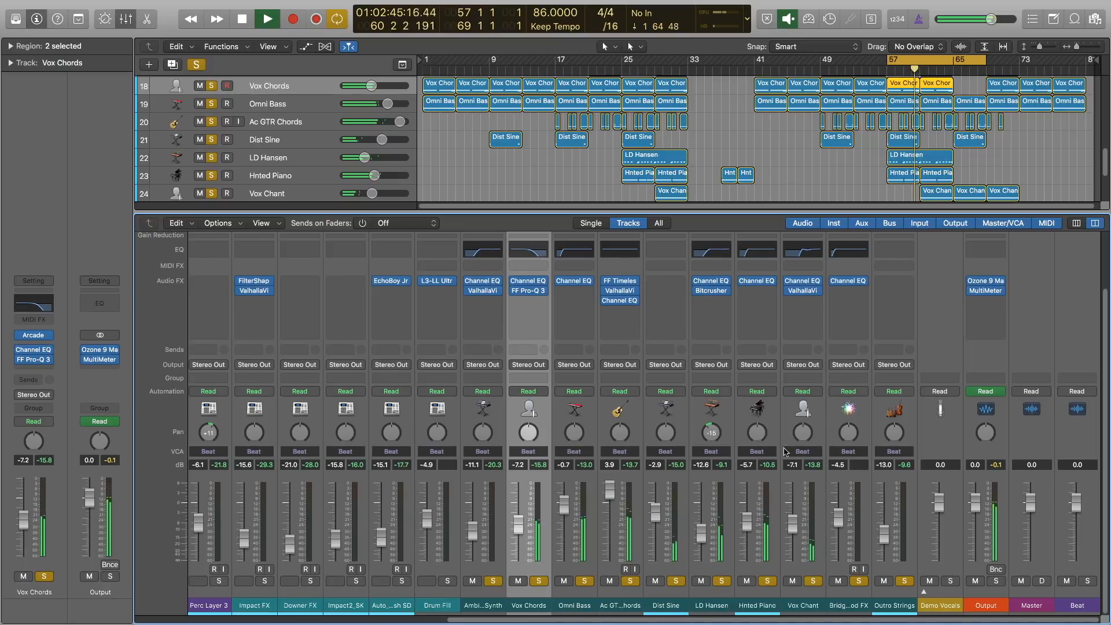
left_click_drag(610, 491, 609, 493)
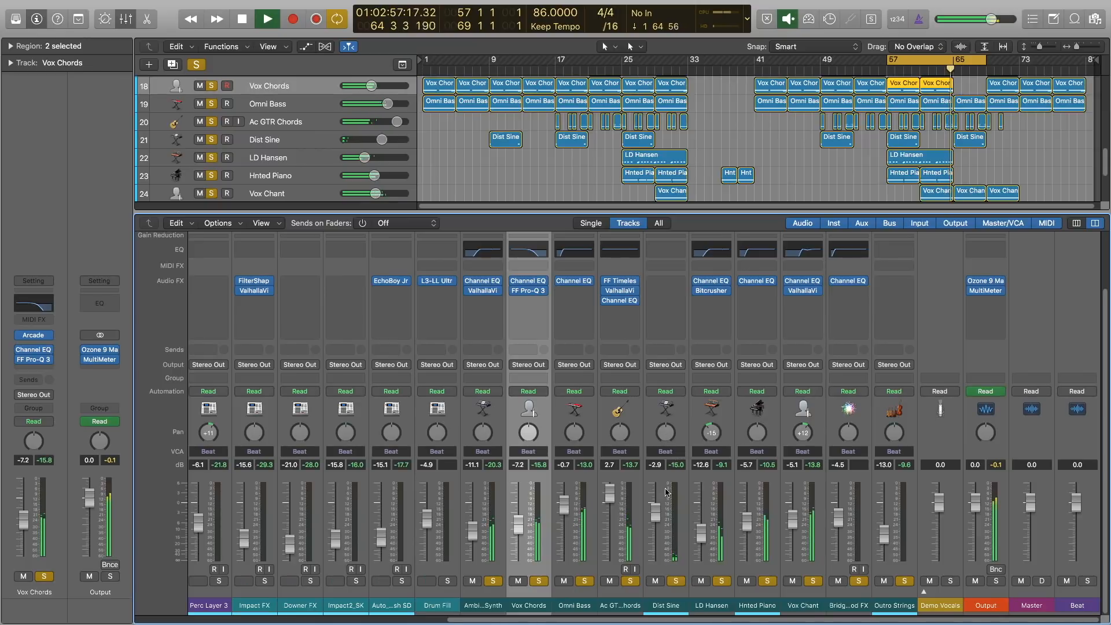
left_click_drag(670, 440, 654, 461)
Lower Outro Strings to about -13.6 dB and clear the melodic channel solos.
left_click_drag(484, 606, 850, 606)
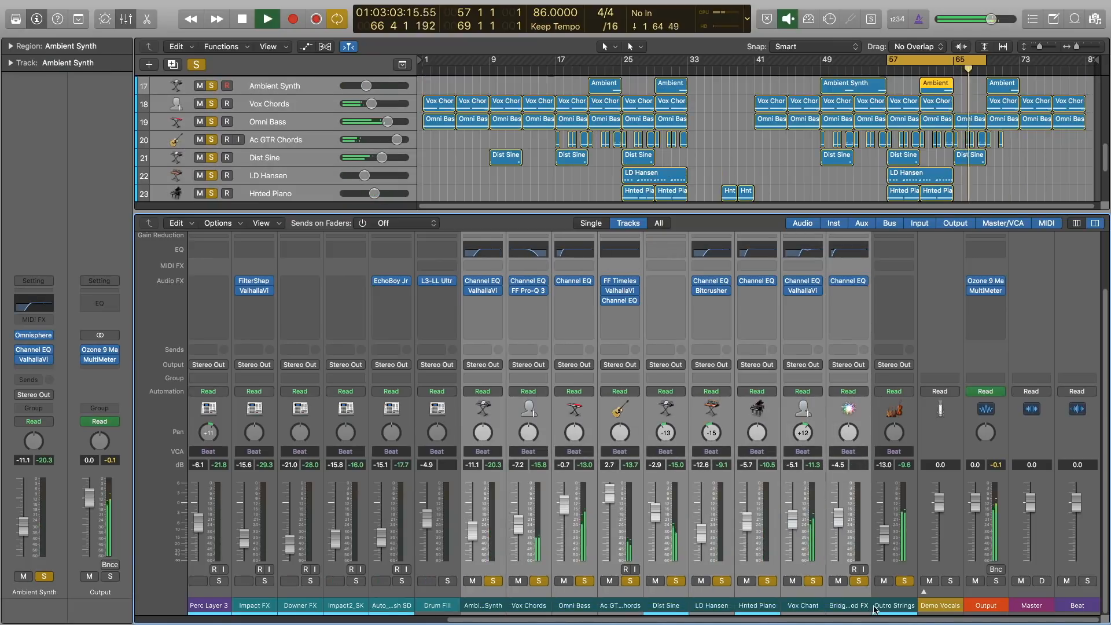
left_click(884, 538)
left_click_drag(883, 539, 884, 541)
left_click_drag(892, 607, 496, 584)
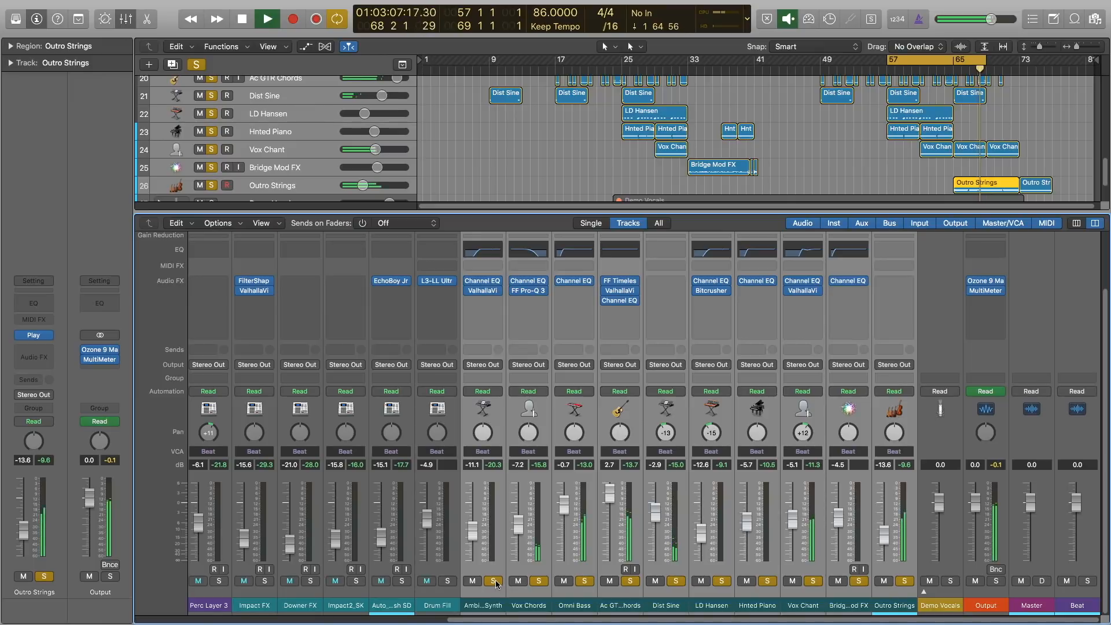
left_click(496, 585)
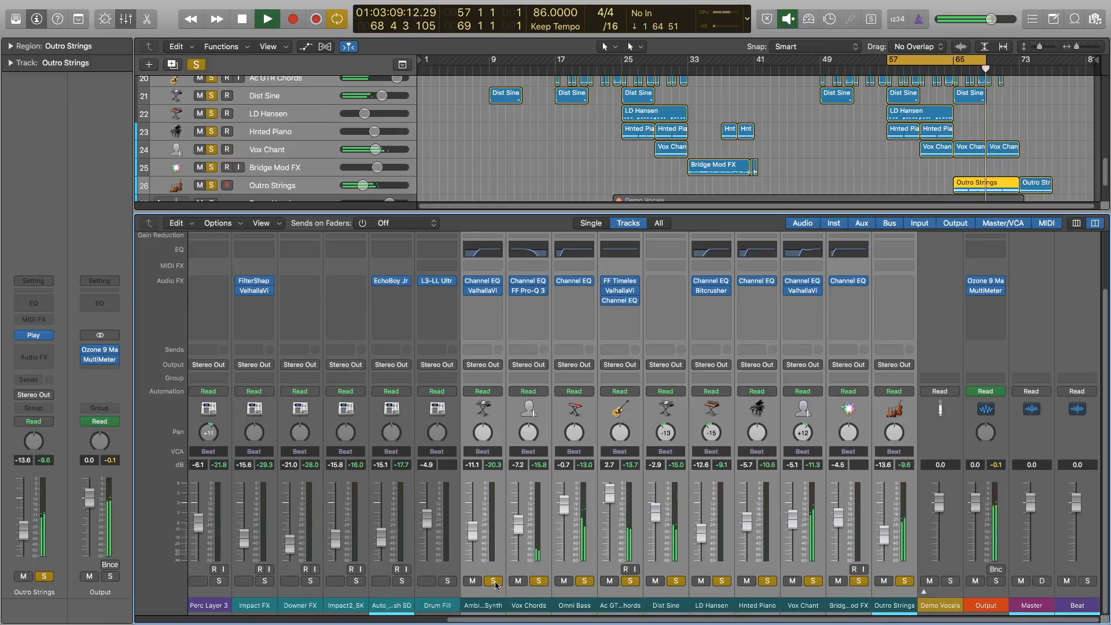
Re-pan Hat Layer to -11, Hat Layer 2 to +7 and Perc Layer 2 to -17, trimming the Snare and Hat Layer 2 levels slightly.
scroll(500, 601, "left", 10)
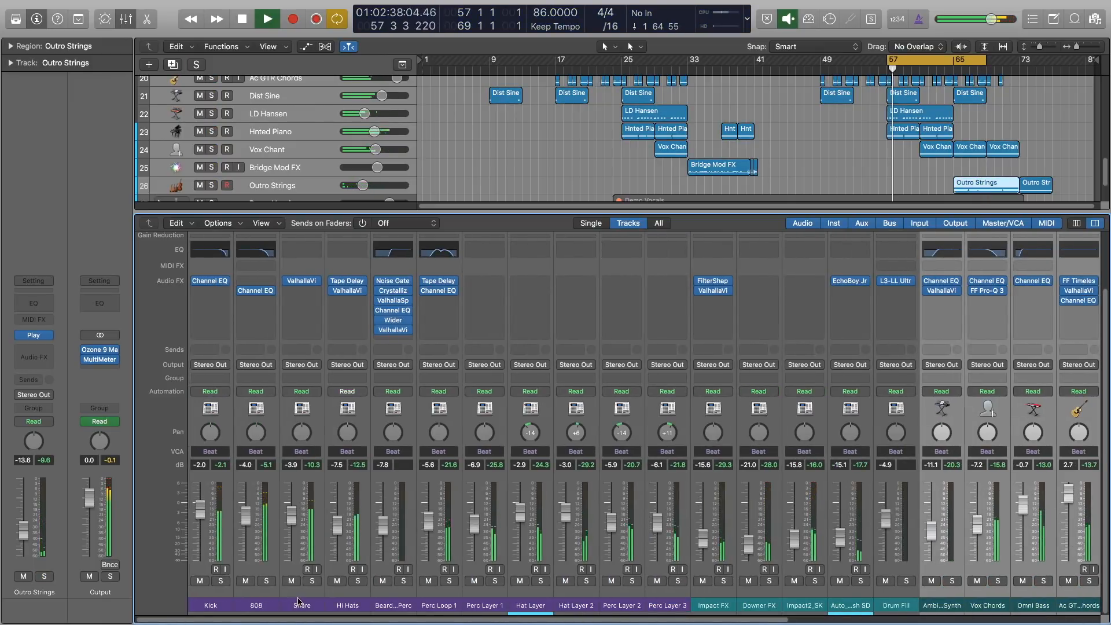
left_click(296, 523)
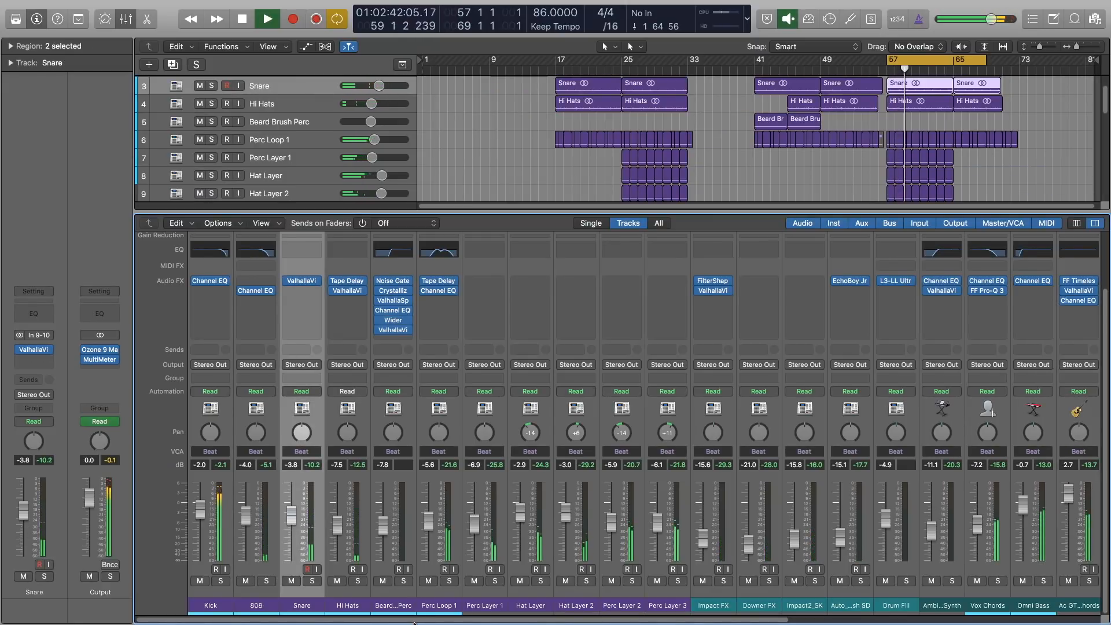
scroll(414, 621, "right", 2)
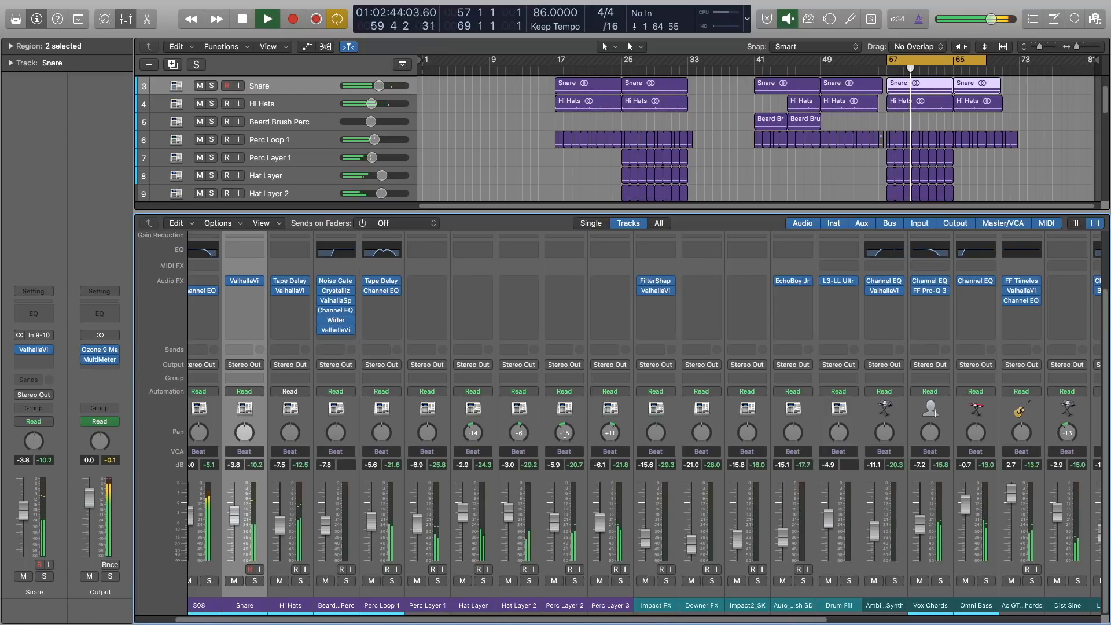
left_click_drag(564, 433, 564, 439)
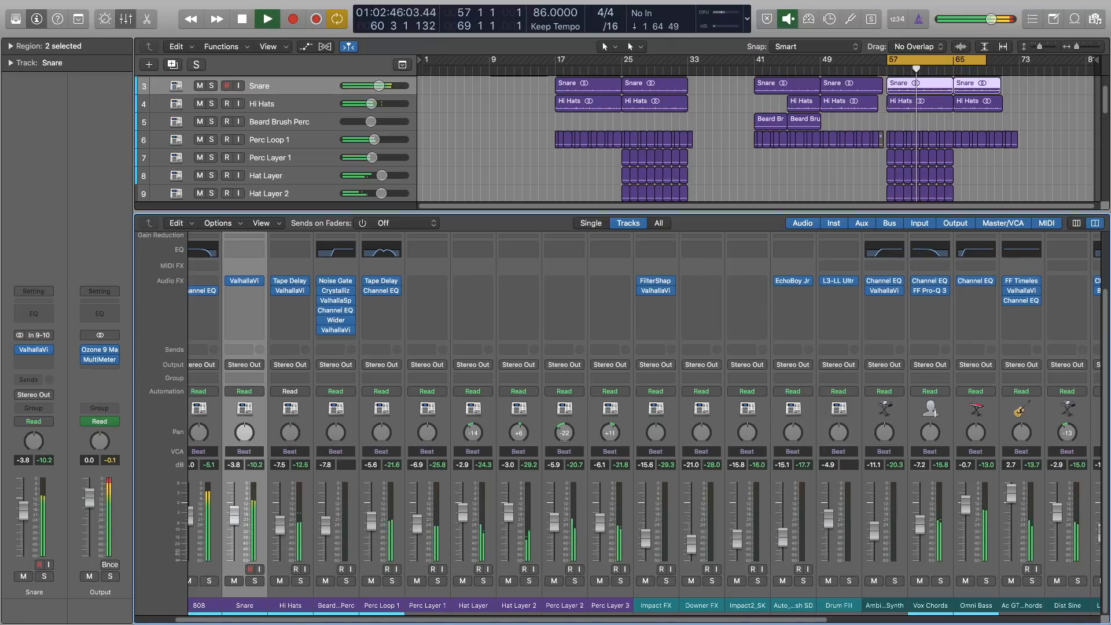
left_click_drag(474, 432, 519, 426)
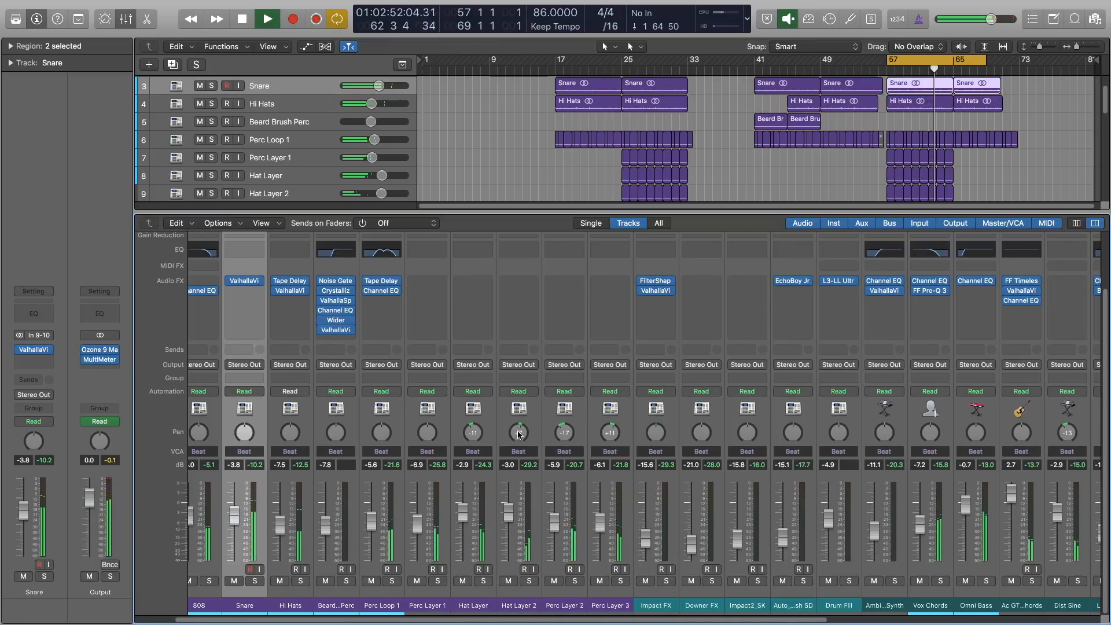
left_click_drag(510, 511, 509, 515)
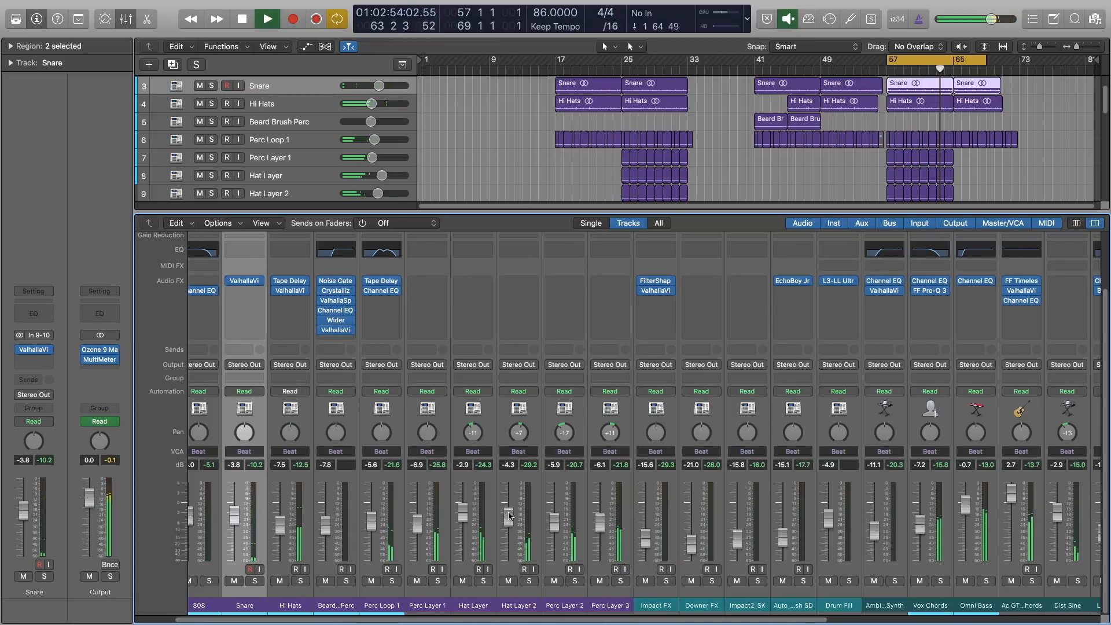
Extend the cycle region so it ends at bar 79.
left_click_drag(654, 620, 928, 624)
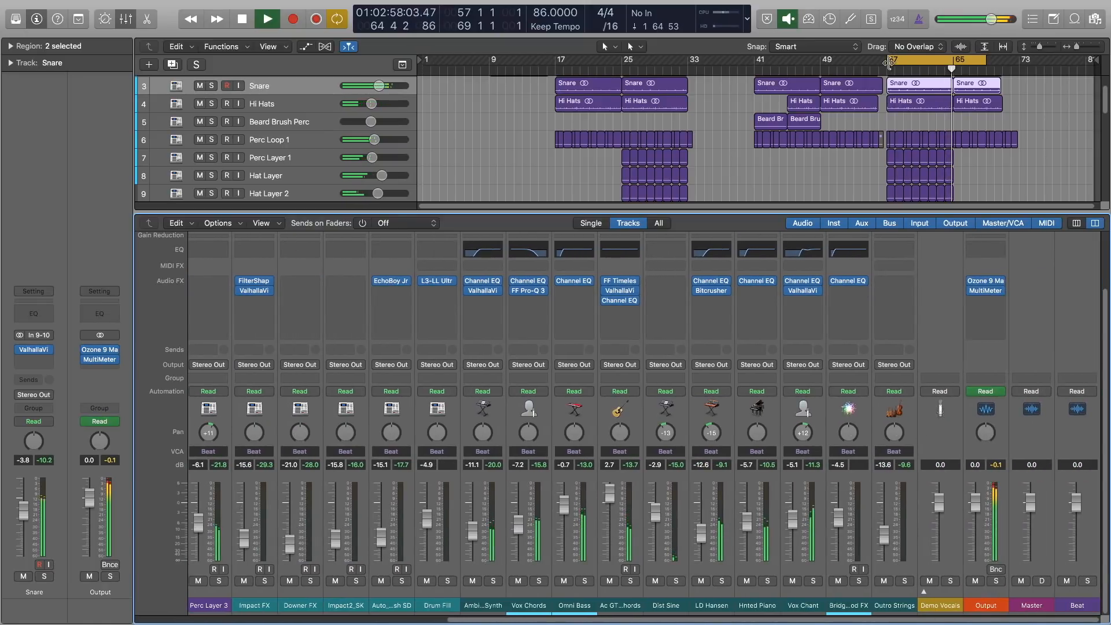
left_click_drag(985, 60, 1069, 70)
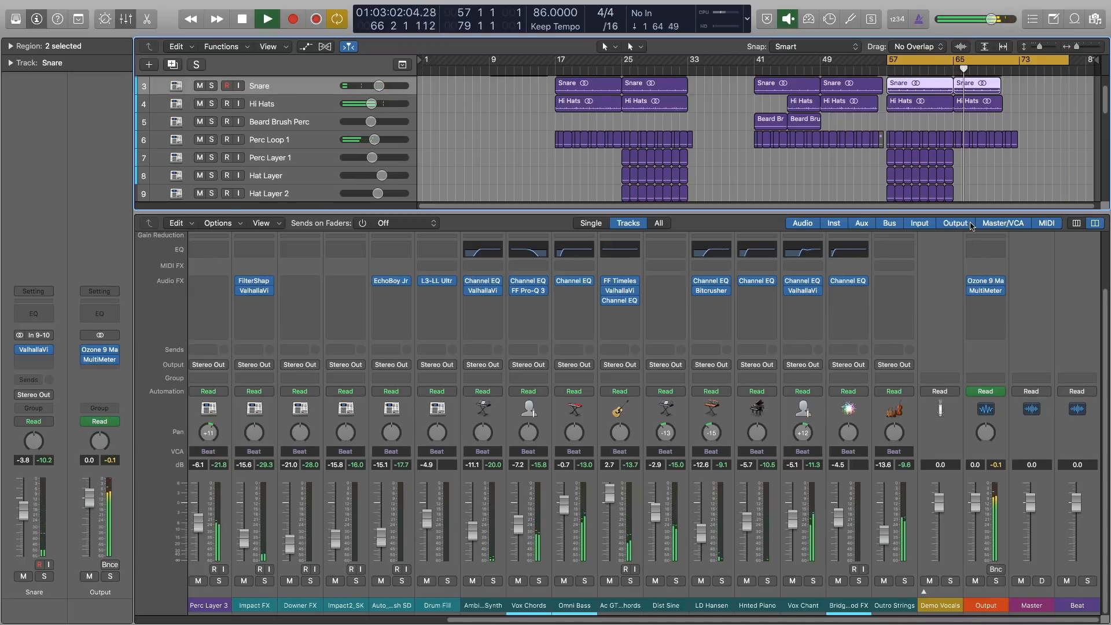
Open the Output channel's MultiMeter and examine the mix's spectrum and levels while scrolling through the channels.
left_click(985, 290)
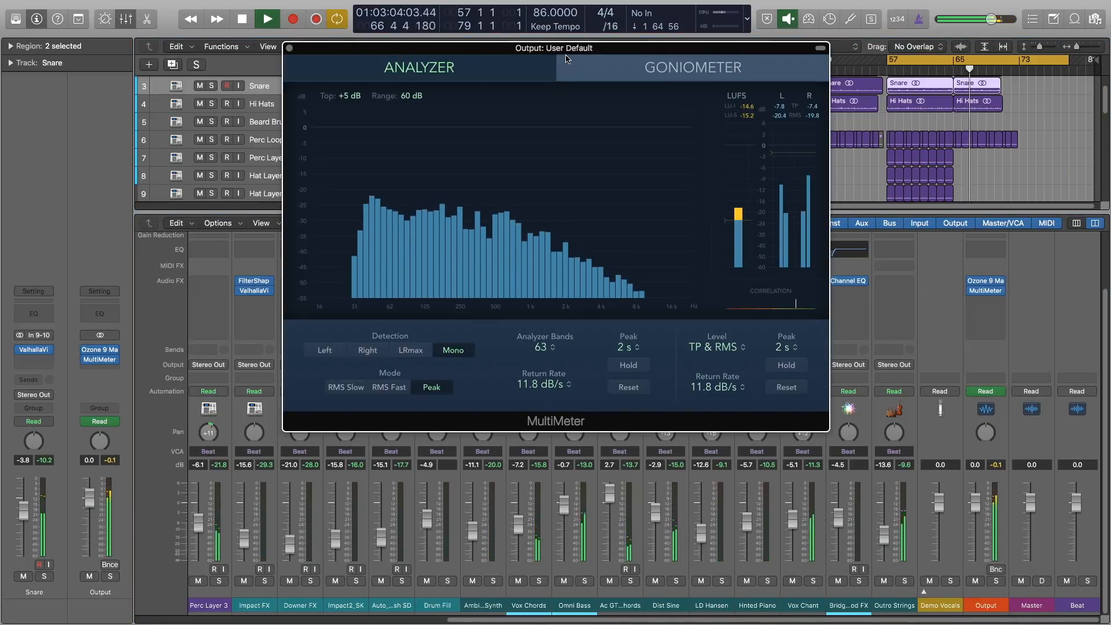
left_click_drag(567, 54, 567, 50)
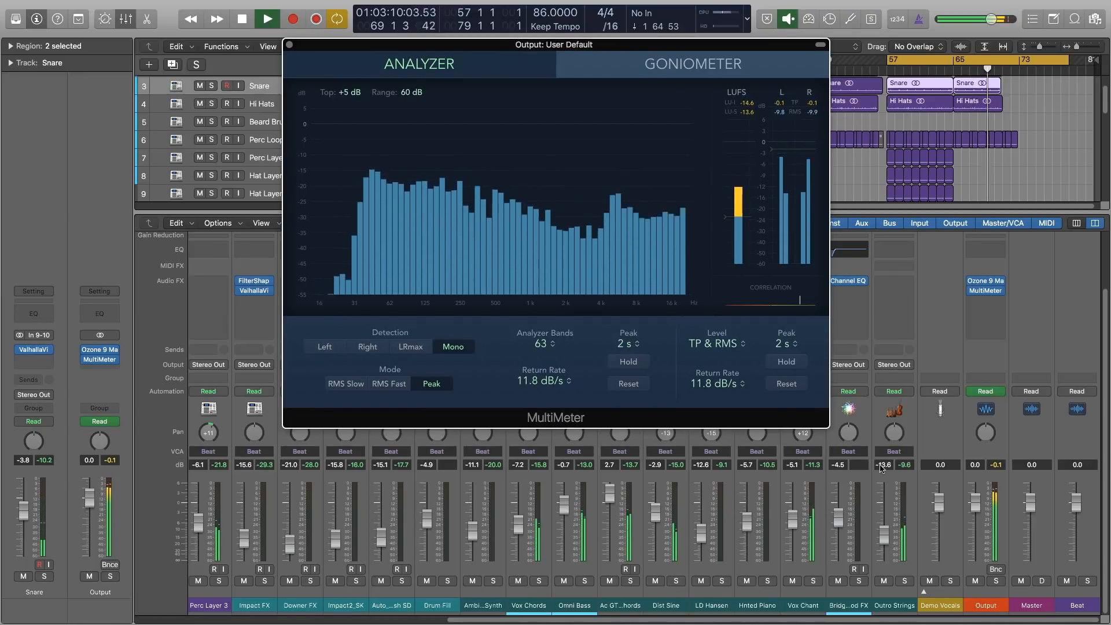
scroll(881, 468, "left", 2)
scroll(656, 622, "left", 3)
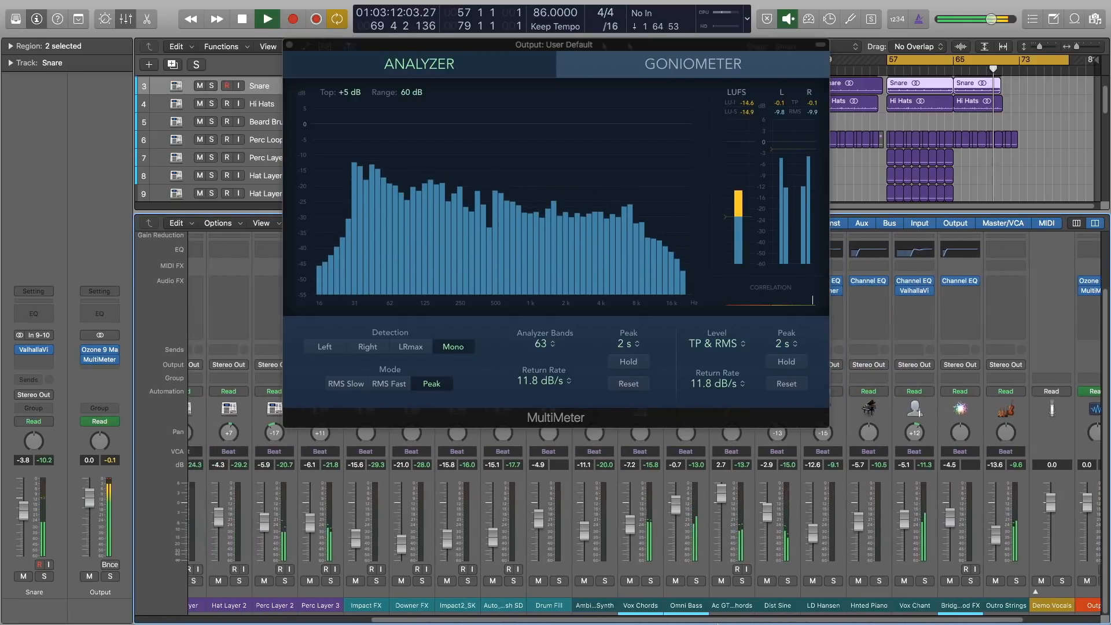
left_click_drag(656, 623, 455, 623)
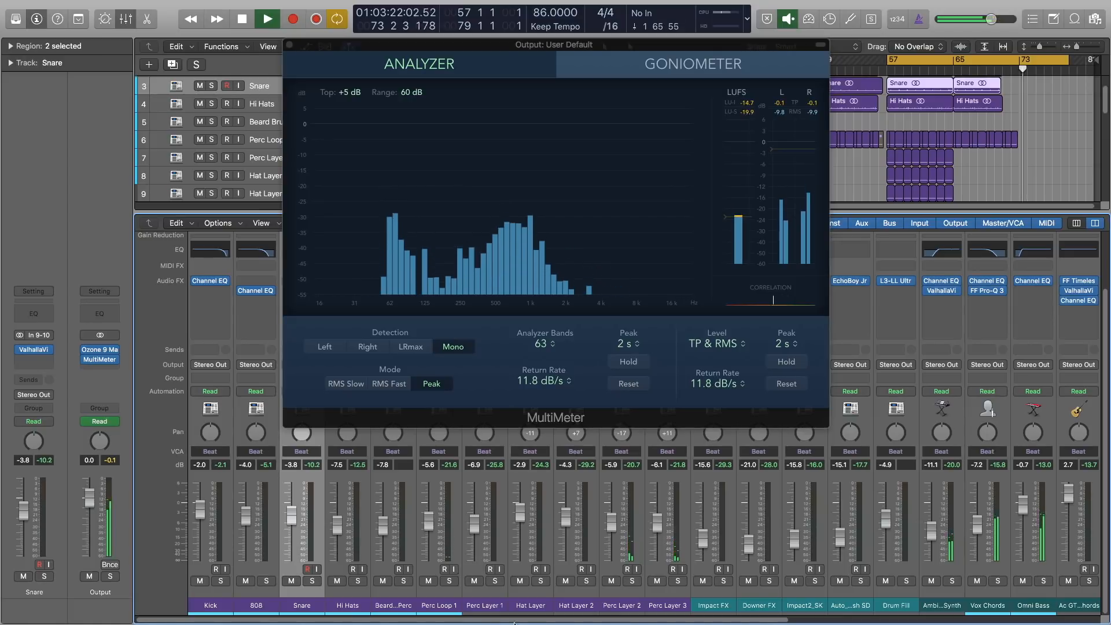
left_click_drag(538, 623, 867, 617)
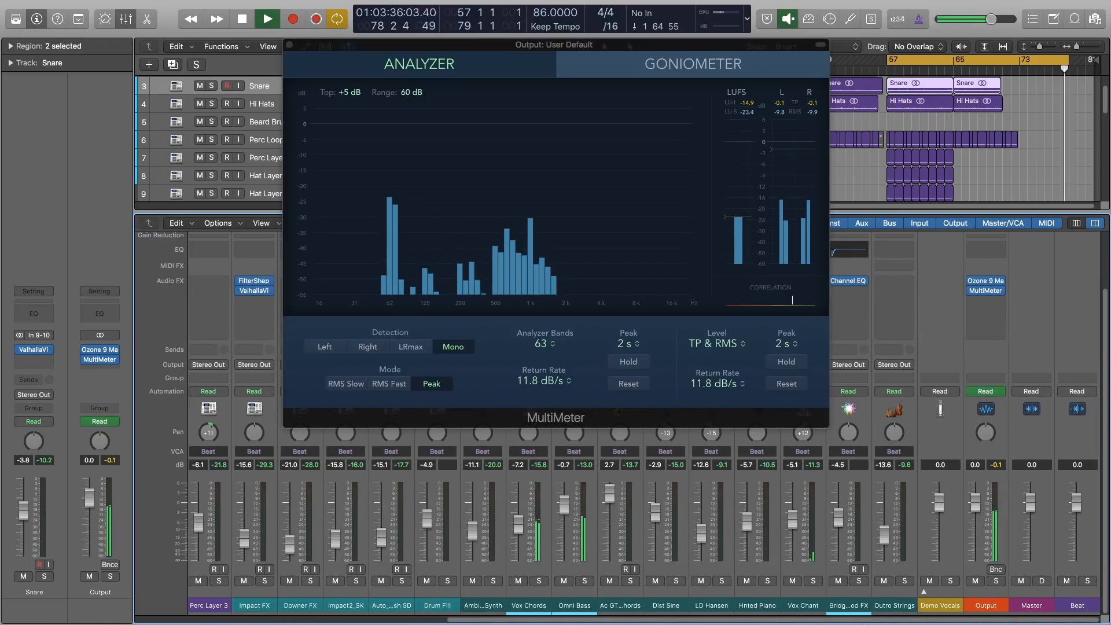
Stop playback and select the drum channels from Kick through Perc Layer 3 in the mixer.
key("space")
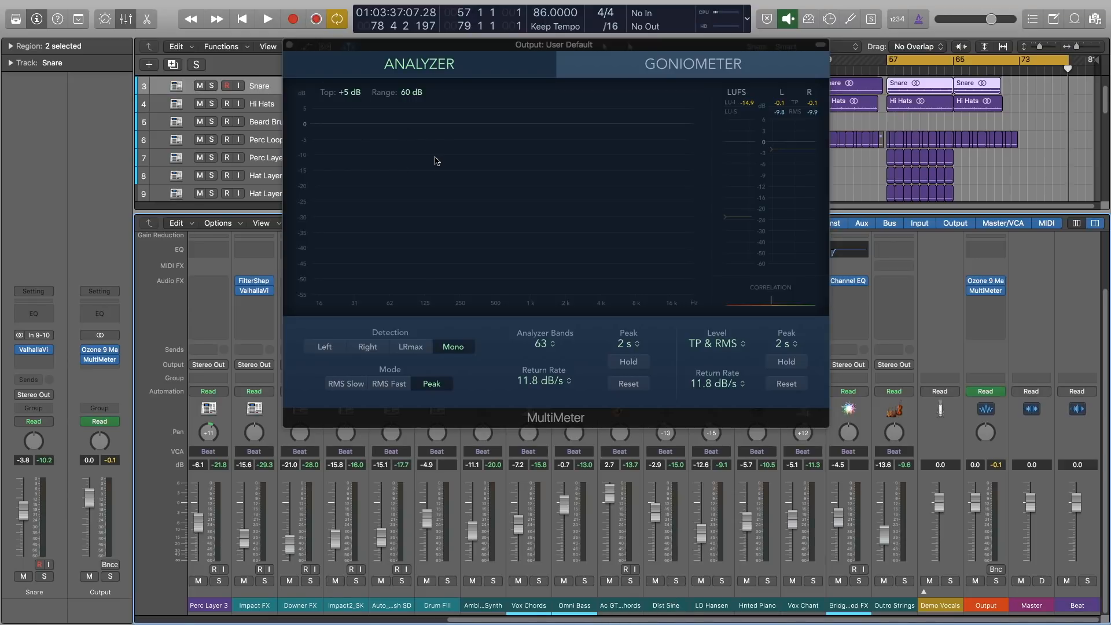
left_click(288, 45)
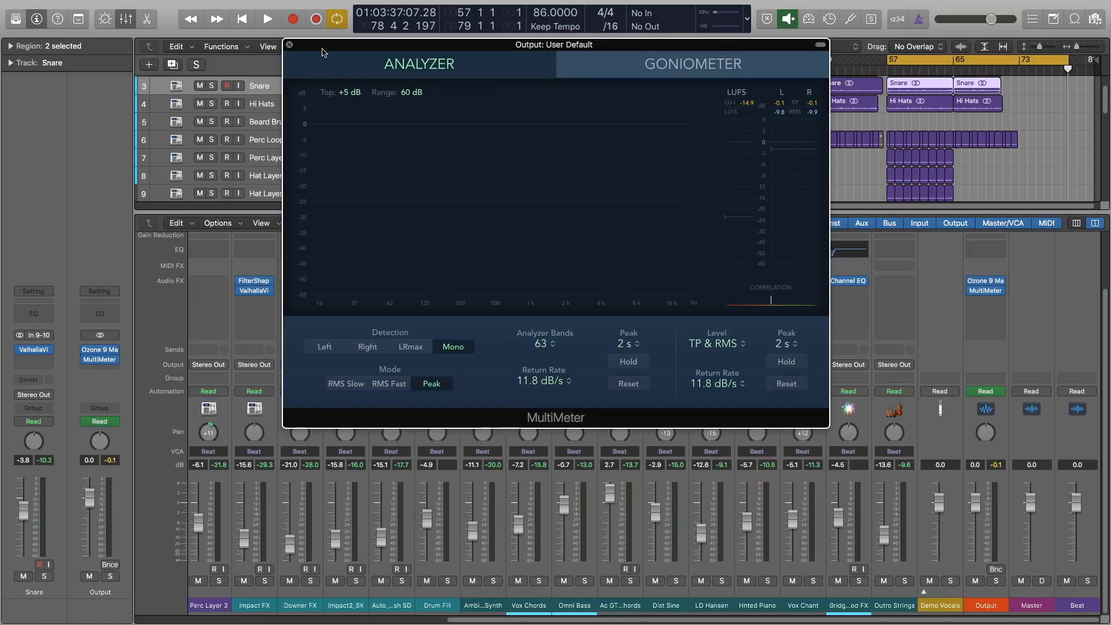
left_click_drag(673, 623, 235, 623)
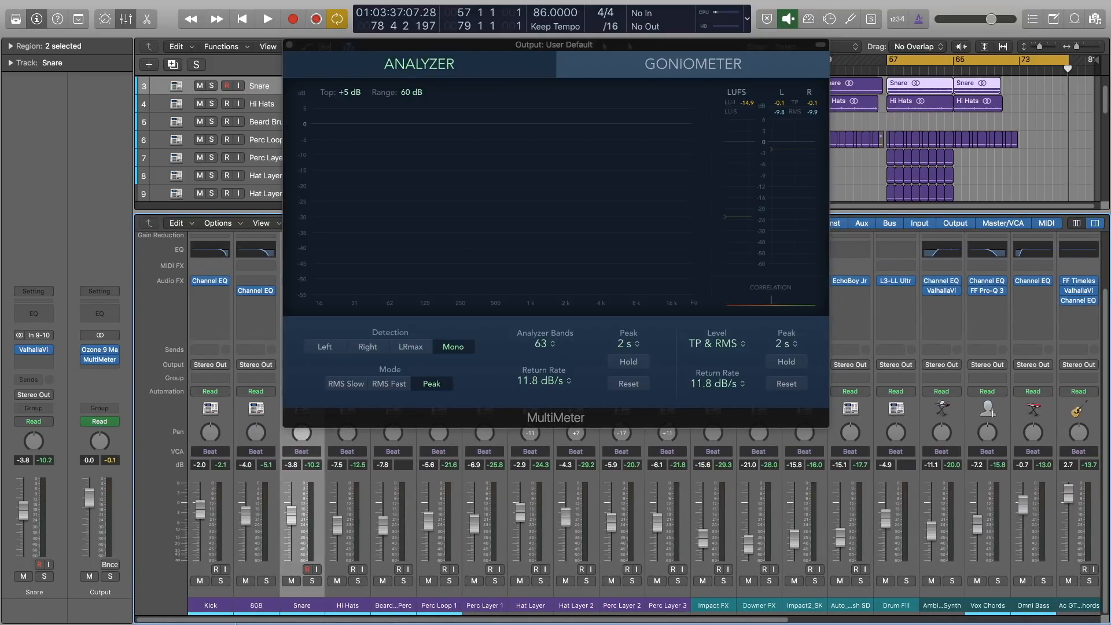
left_click(207, 605)
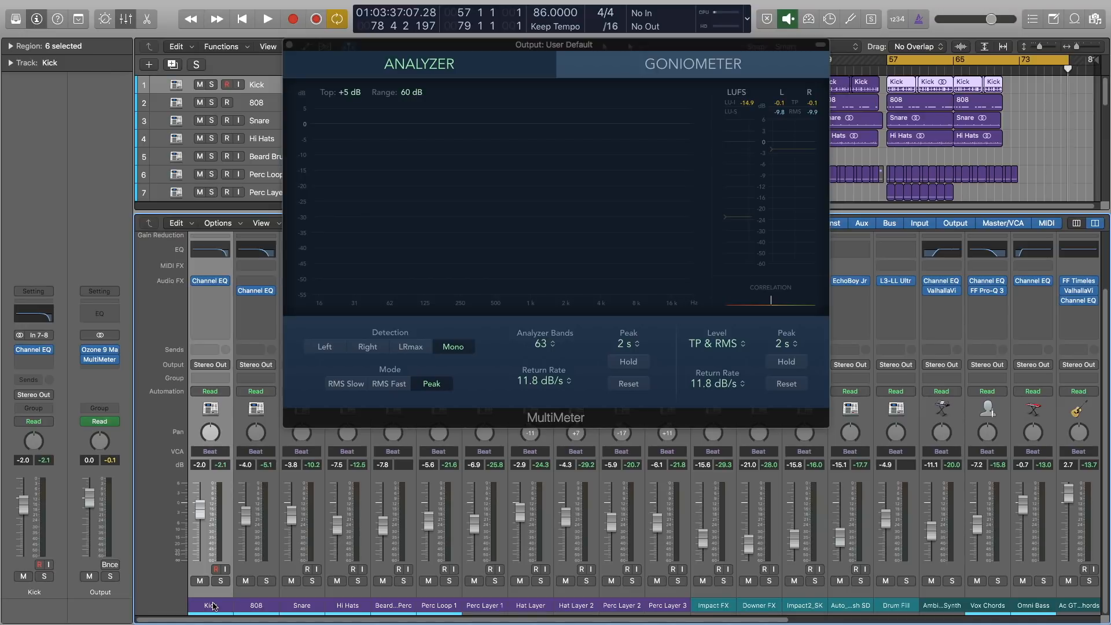
left_click_drag(225, 606, 652, 616)
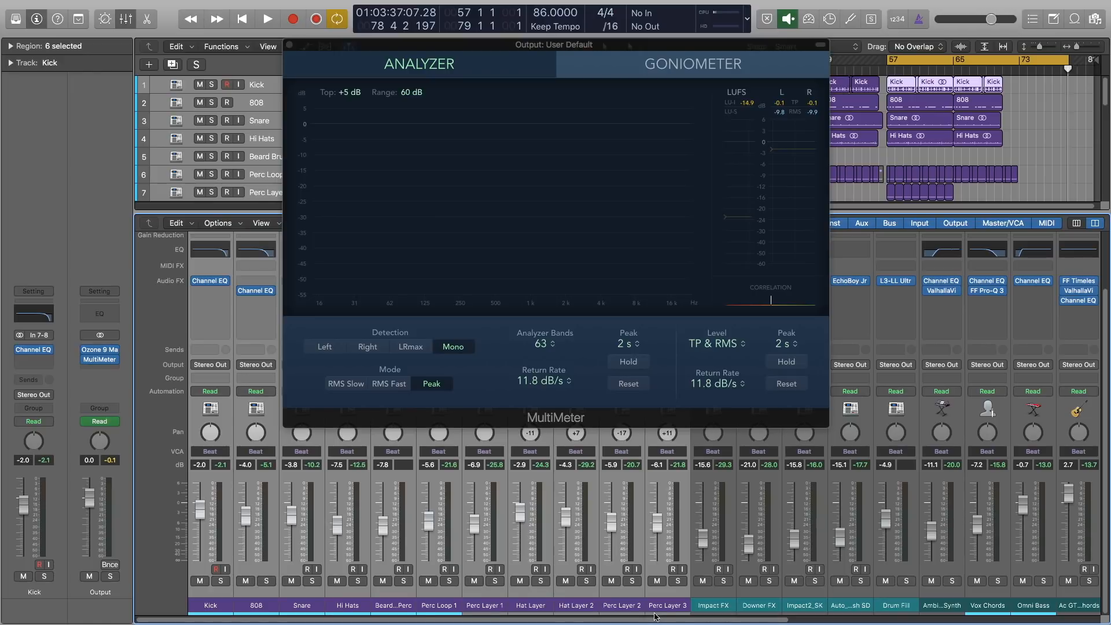
Select the FX and melodic channel ranges across the mixer, finishing on Perc Layer 3.
scroll(659, 618, "right", 8)
left_click(504, 605)
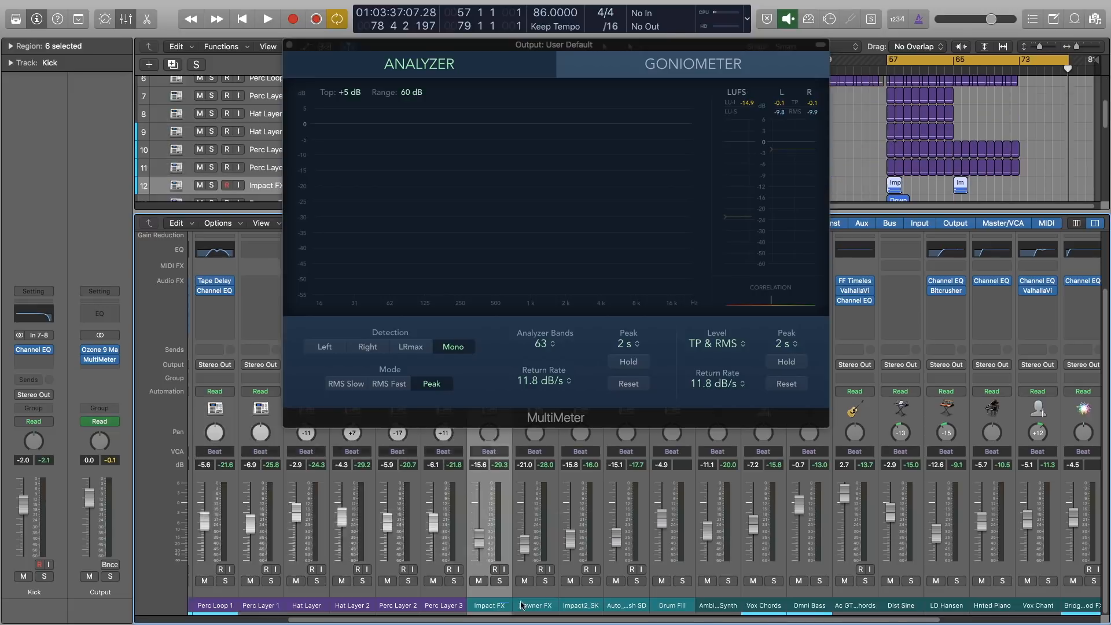
left_click_drag(521, 604, 682, 609)
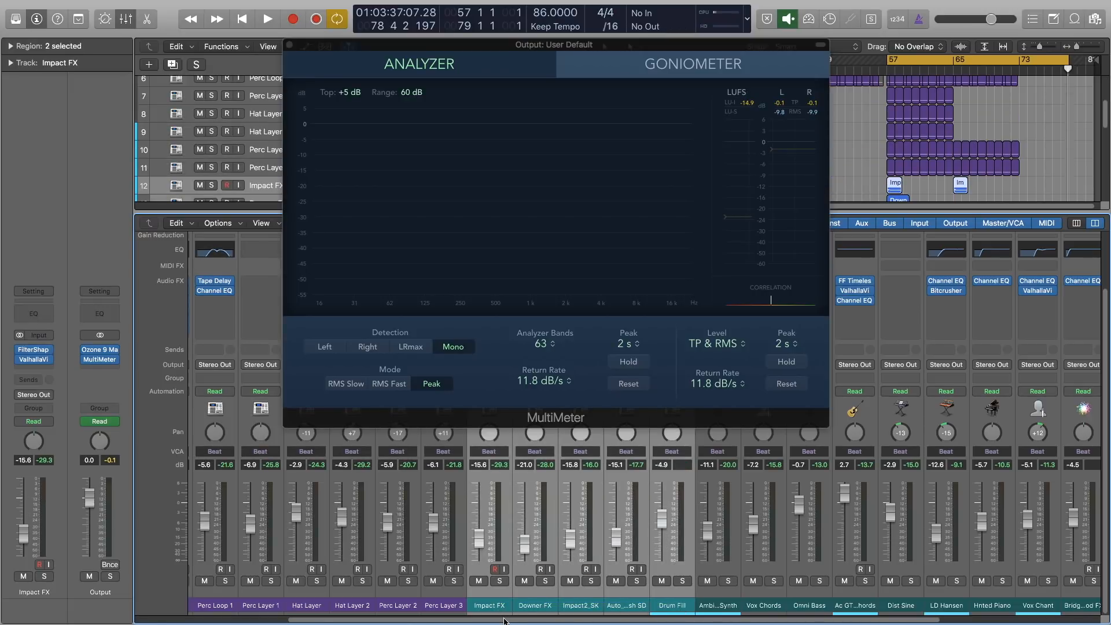
left_click_drag(505, 621, 691, 622)
left_click_drag(485, 608, 878, 620)
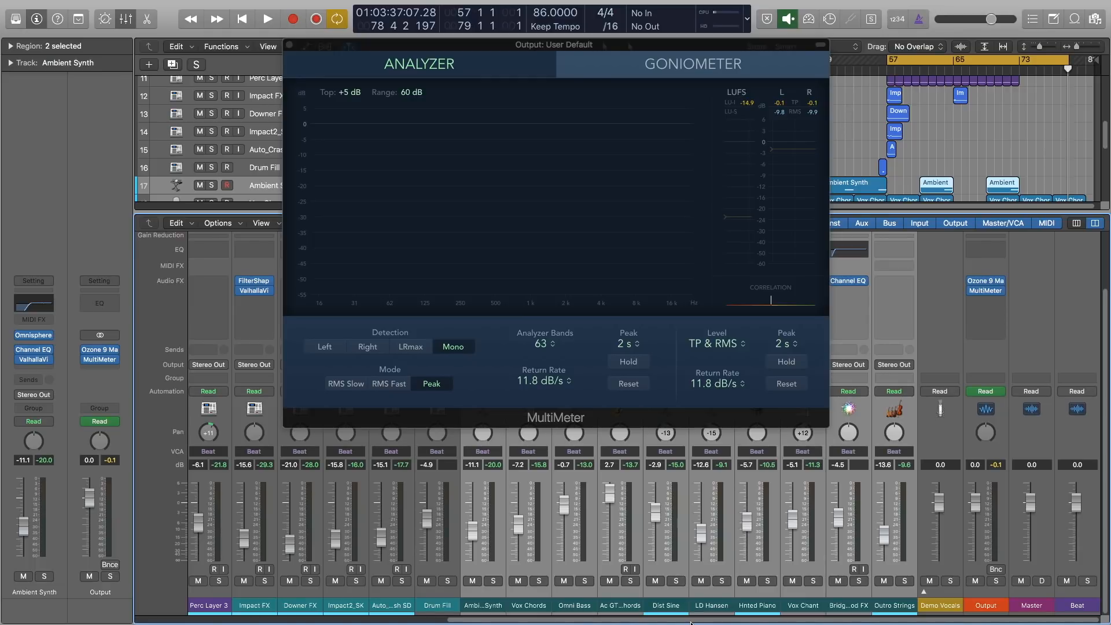
left_click_drag(691, 623, 365, 618)
left_click(653, 608)
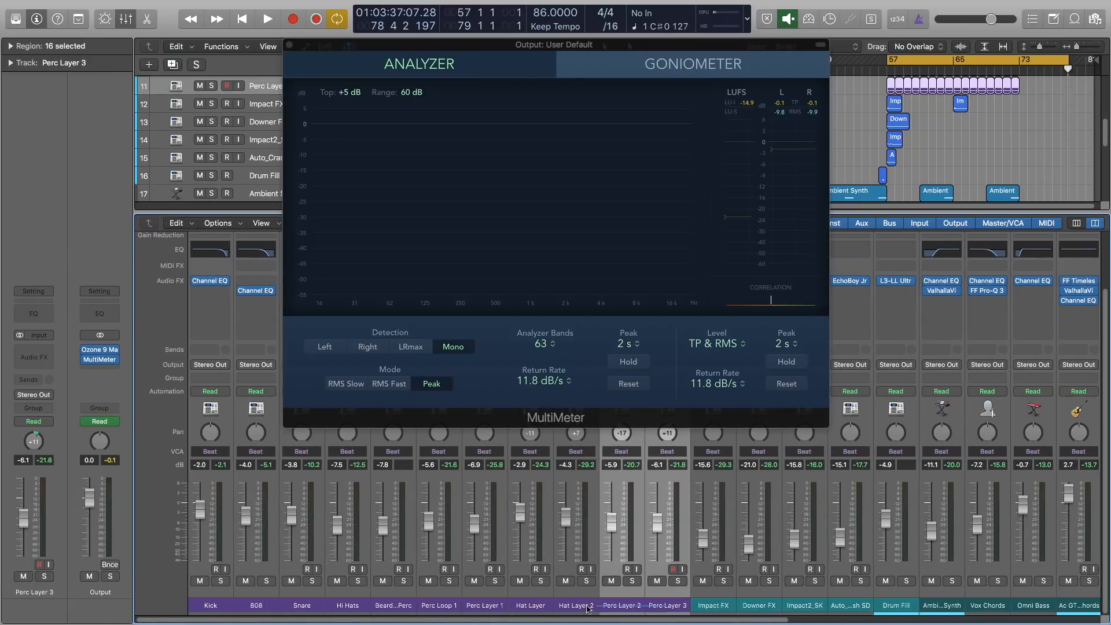
left_click_drag(236, 623, 594, 623)
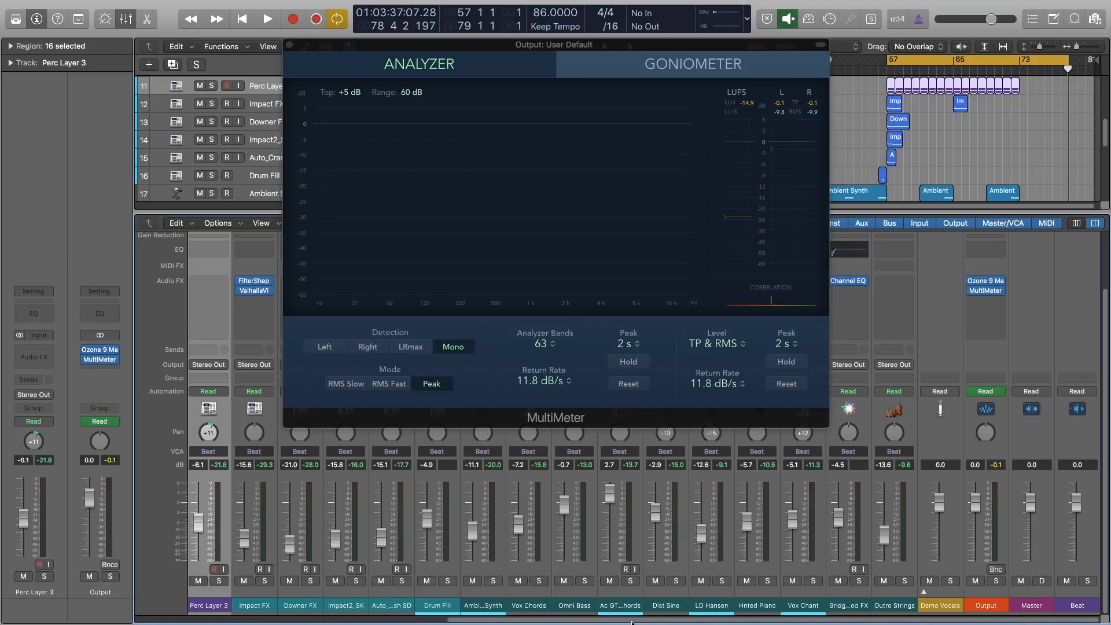
Play the beat and lower the Outro Strings fader to about -15.8 dB.
key("space")
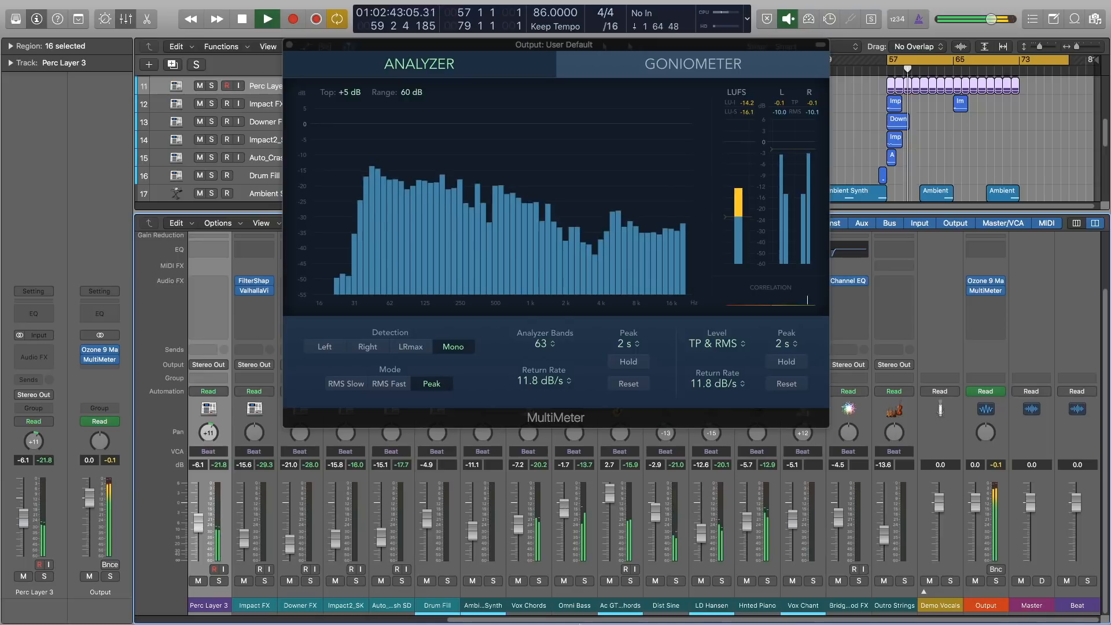
left_click_drag(556, 623, 210, 623)
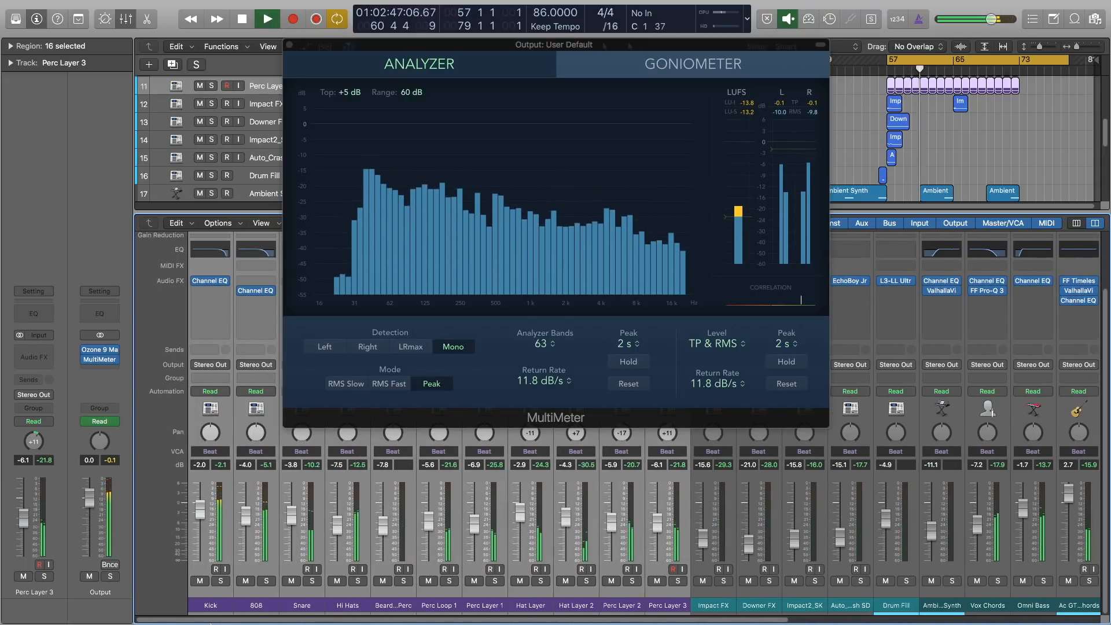
left_click_drag(210, 624, 249, 623)
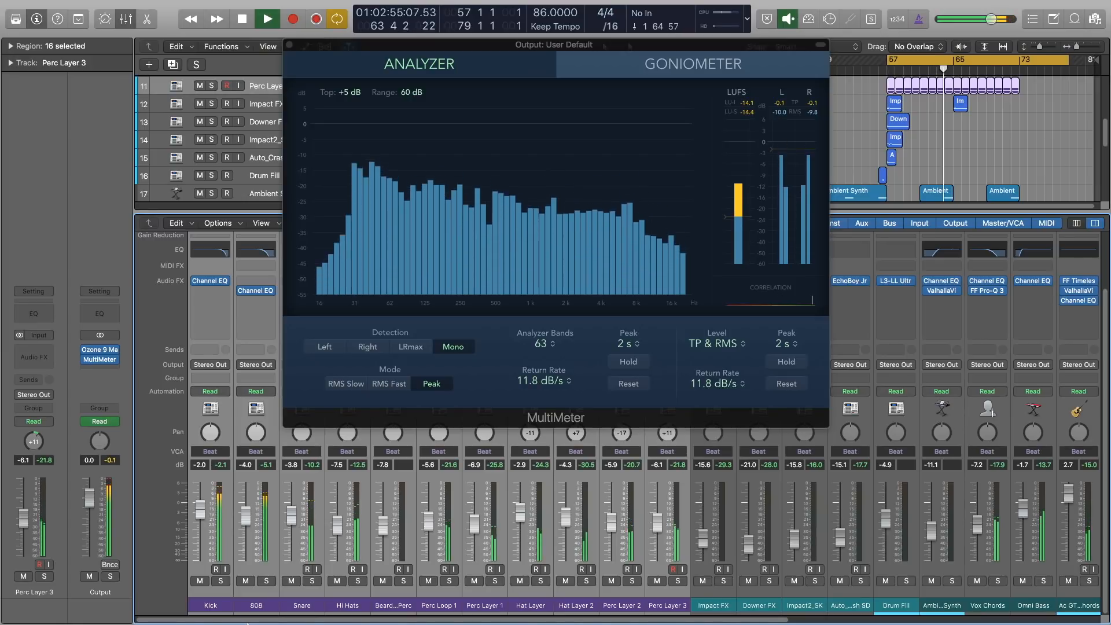
left_click_drag(248, 624, 534, 623)
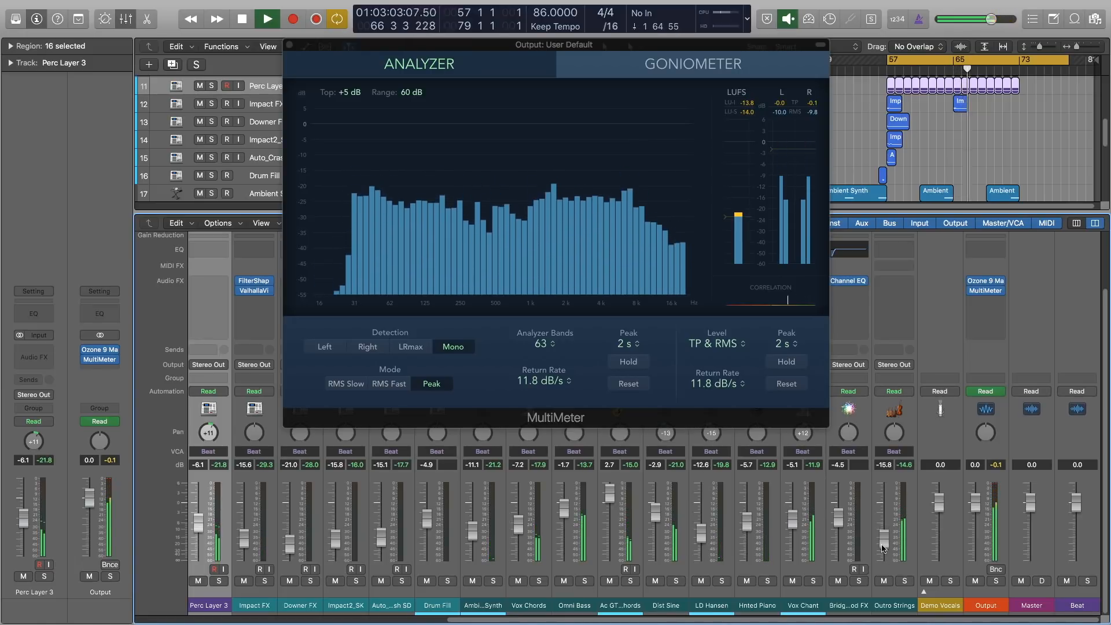
Stop playback, select the Kick channel and close the Output's MultiMeter window.
key("space")
left_click_drag(601, 622, 665, 623)
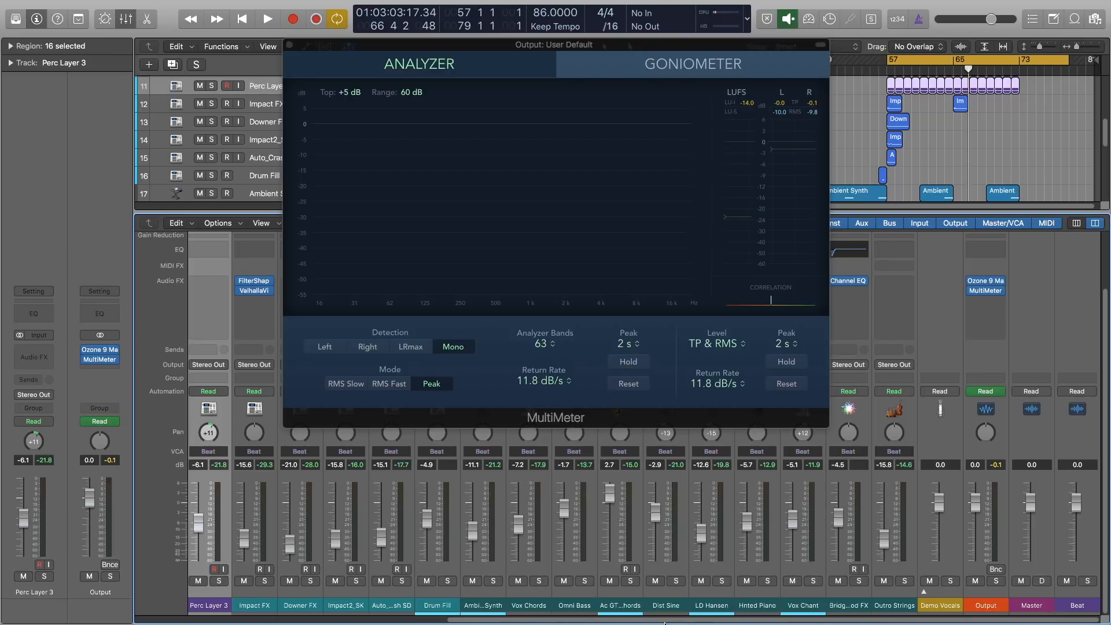
left_click_drag(665, 623, 246, 622)
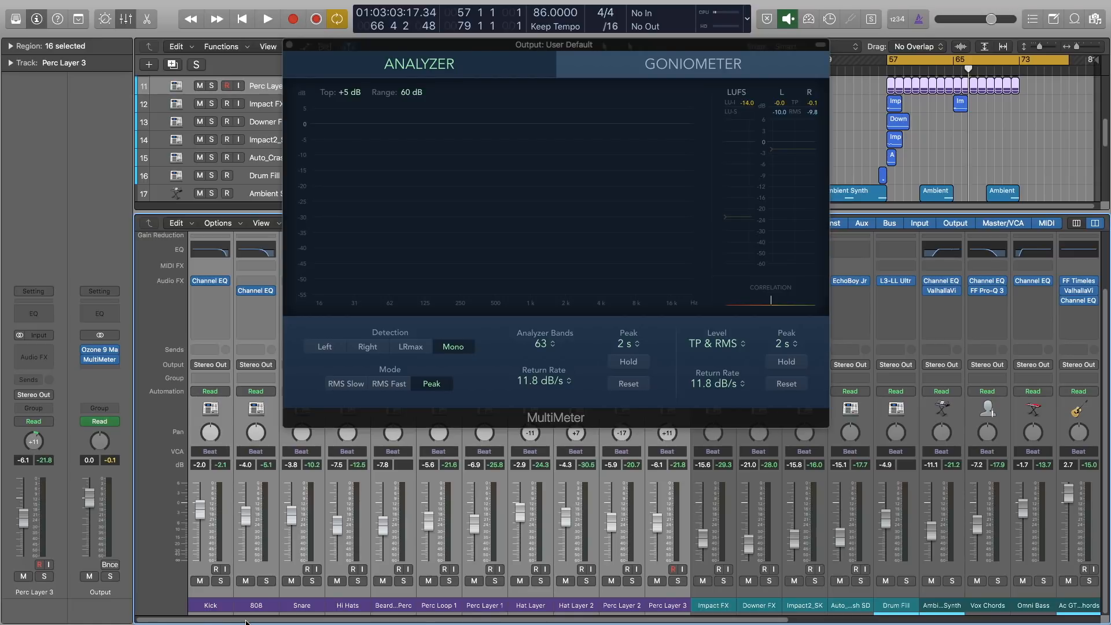
left_click(211, 606)
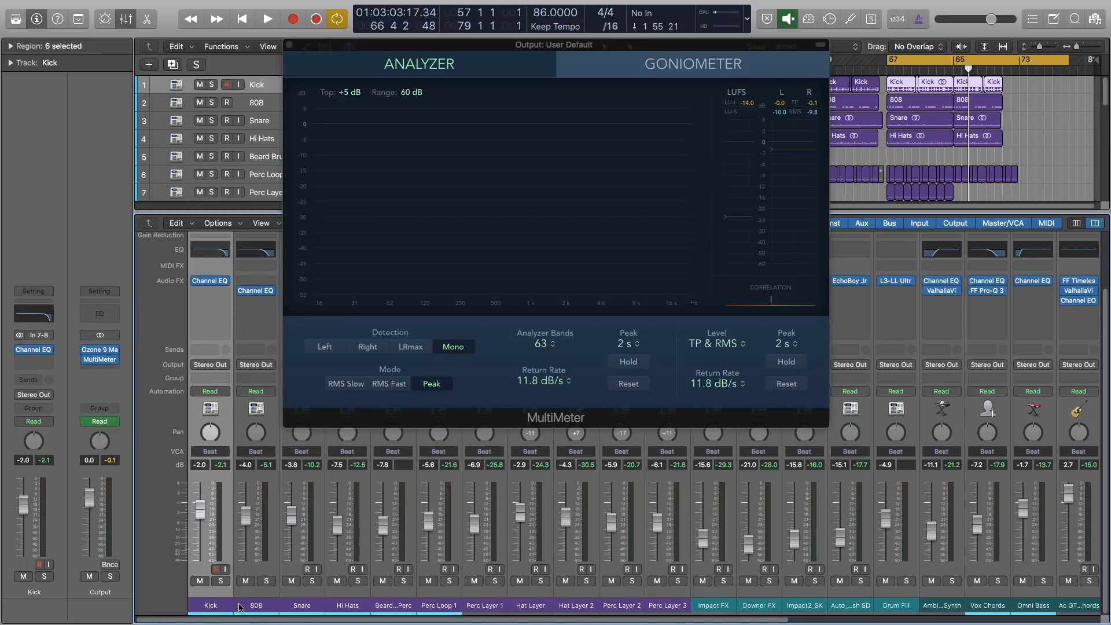
left_click(289, 44)
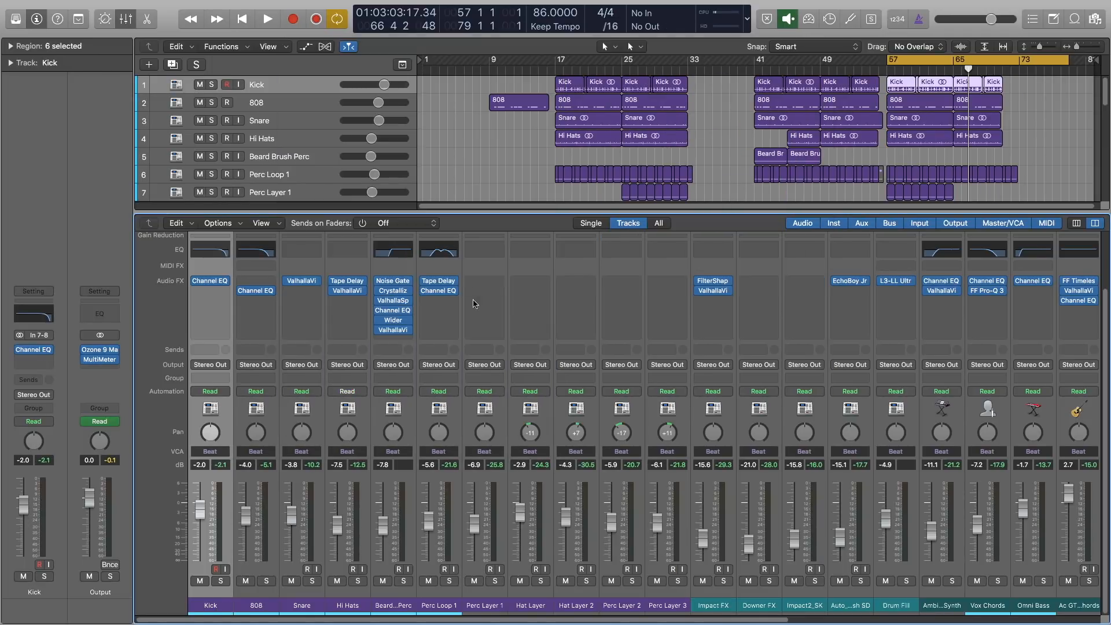
Browse the mixer channels, selecting Kick, Hi Hats and Vox Chords in turn.
left_click_drag(225, 607, 328, 619)
left_click(332, 612)
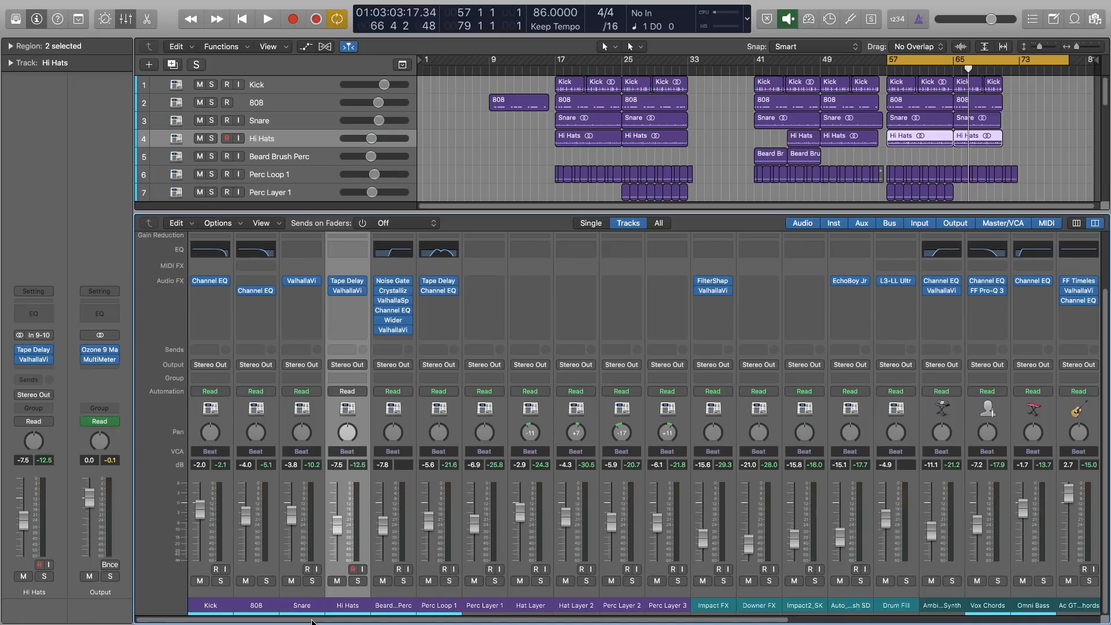
left_click(212, 605)
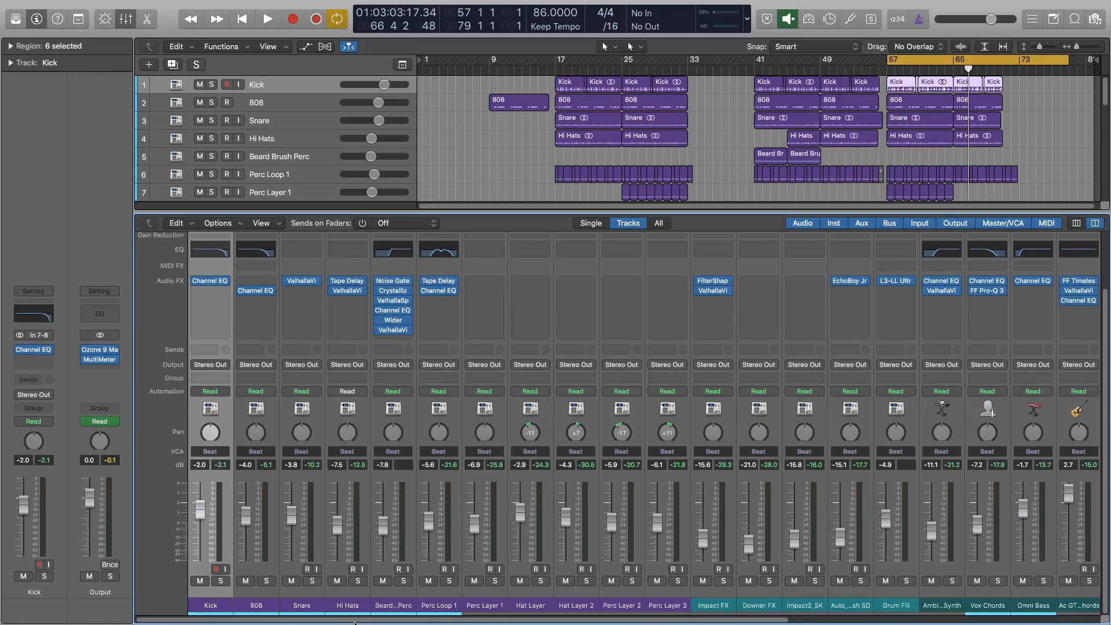
left_click_drag(355, 621, 739, 624)
left_click(528, 605)
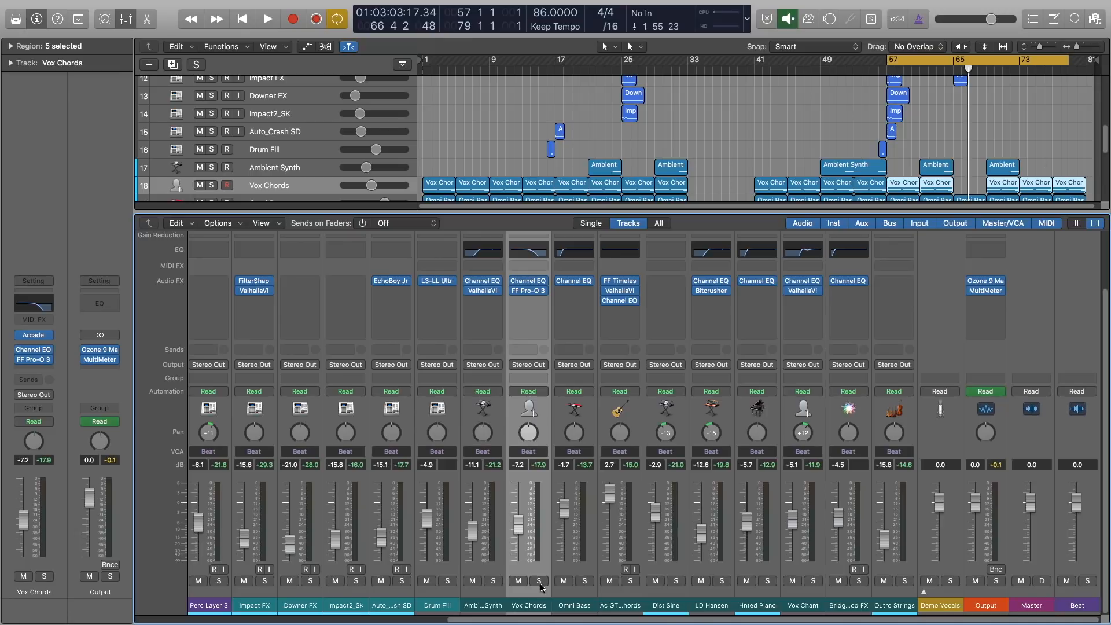
left_click_drag(539, 621, 222, 613)
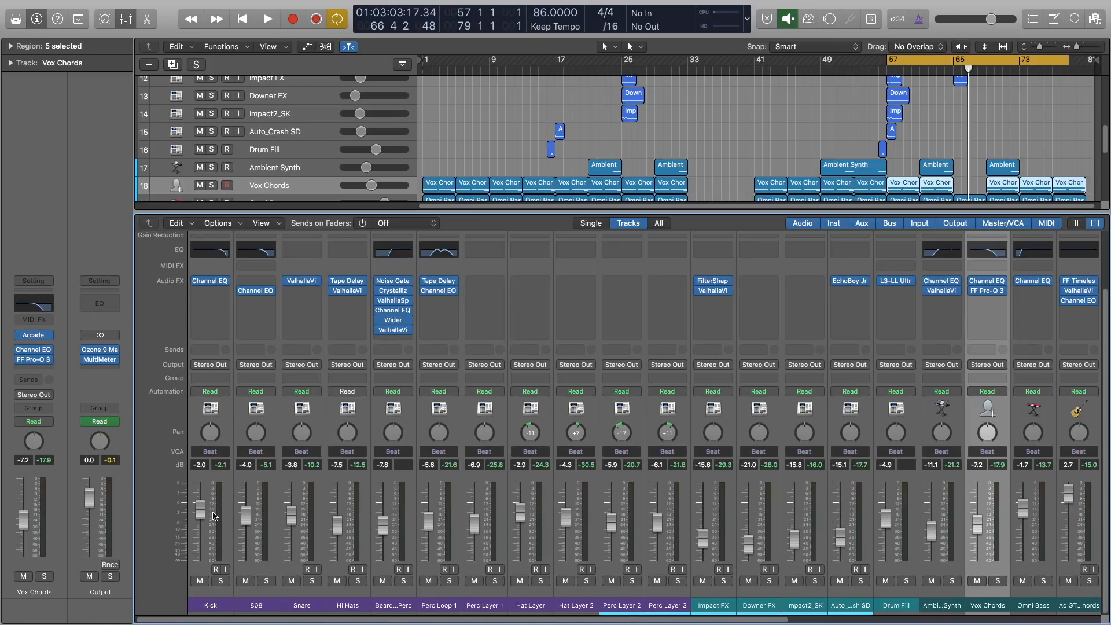
left_click_drag(312, 622, 524, 624)
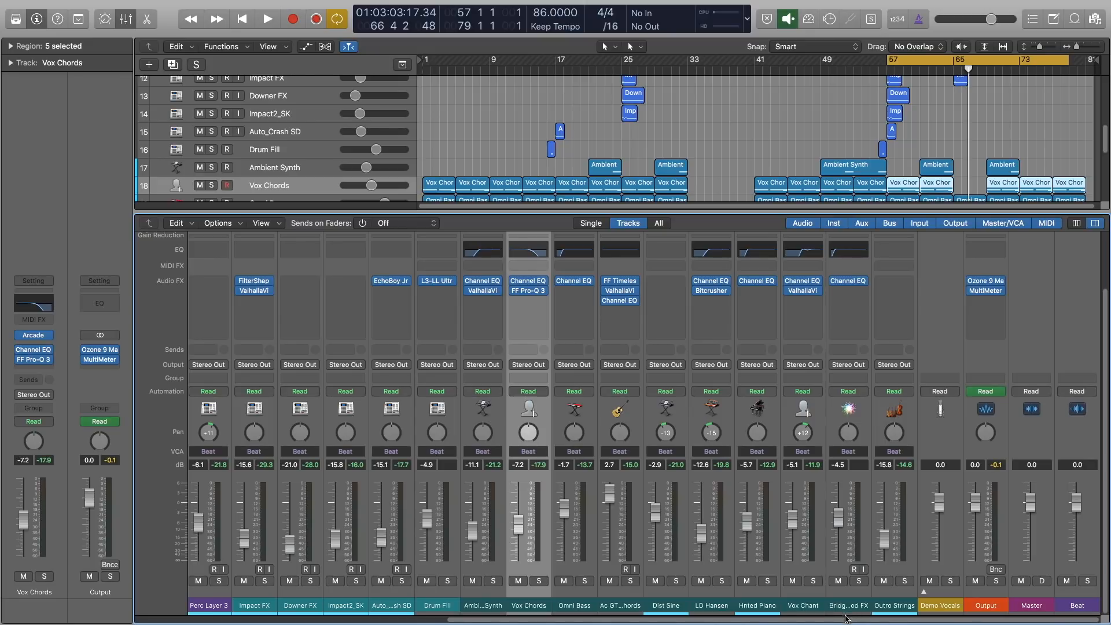
left_click_drag(847, 621, 836, 623)
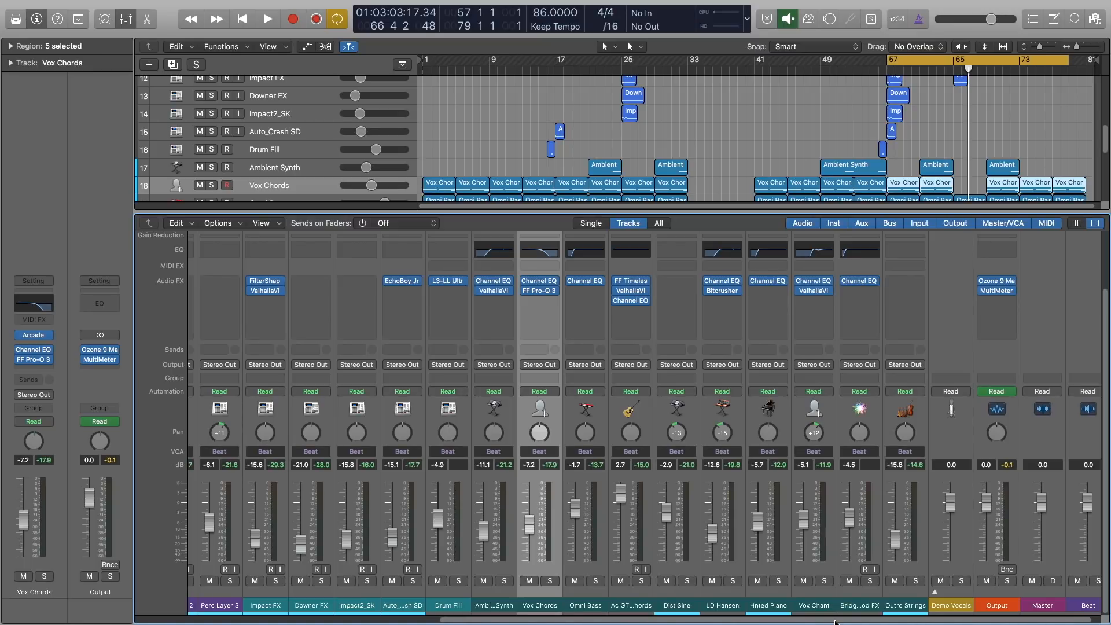
left_click_drag(836, 622, 834, 623)
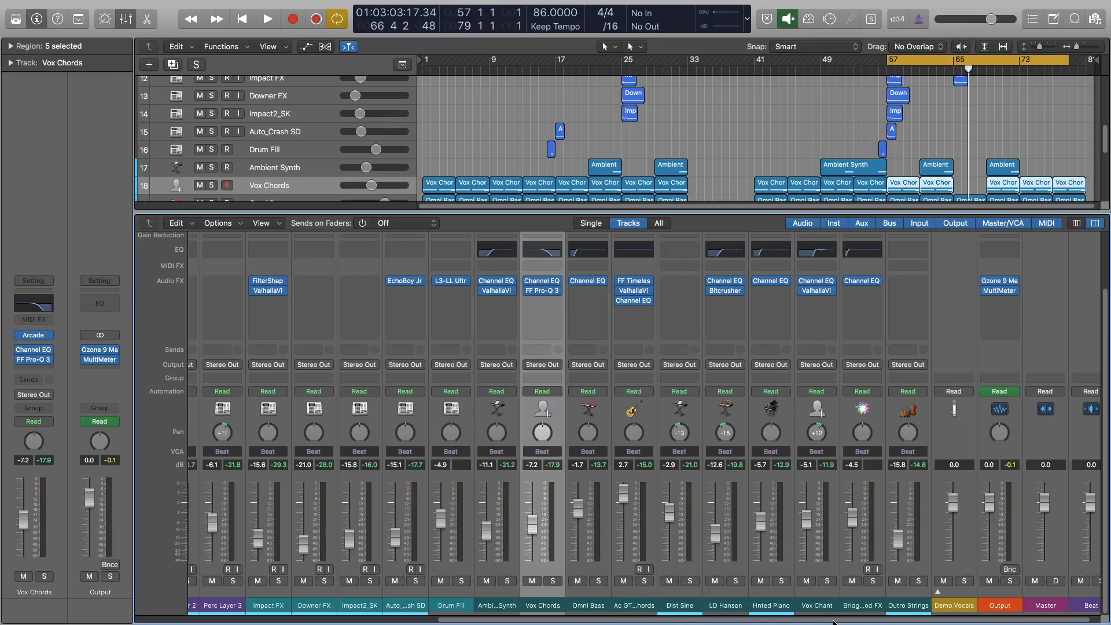
left_click_drag(833, 623, 832, 623)
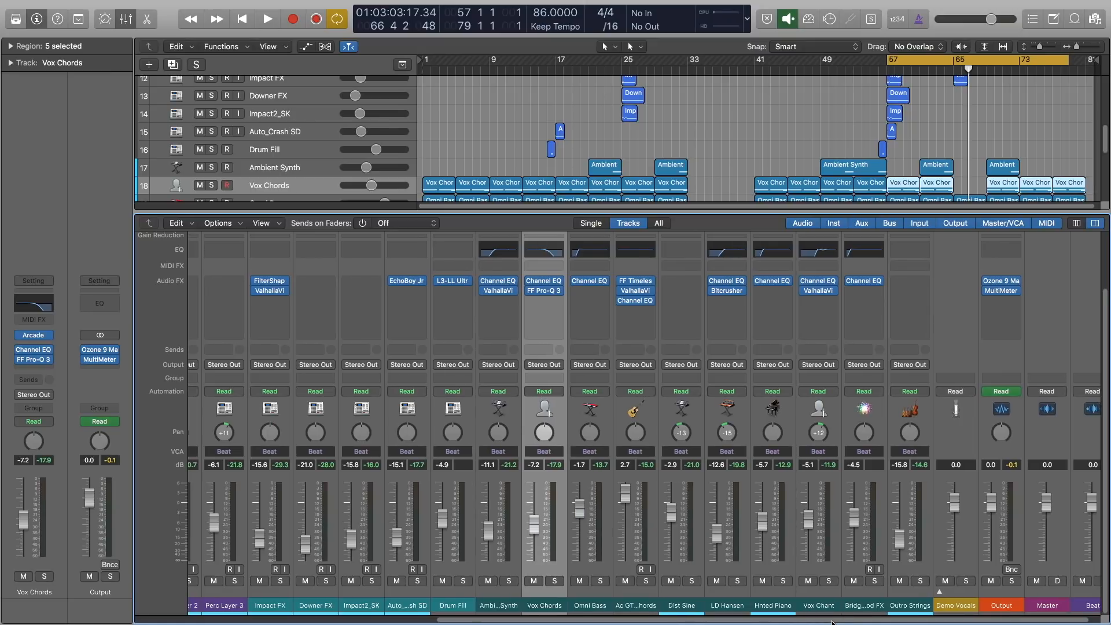
left_click_drag(833, 622, 785, 623)
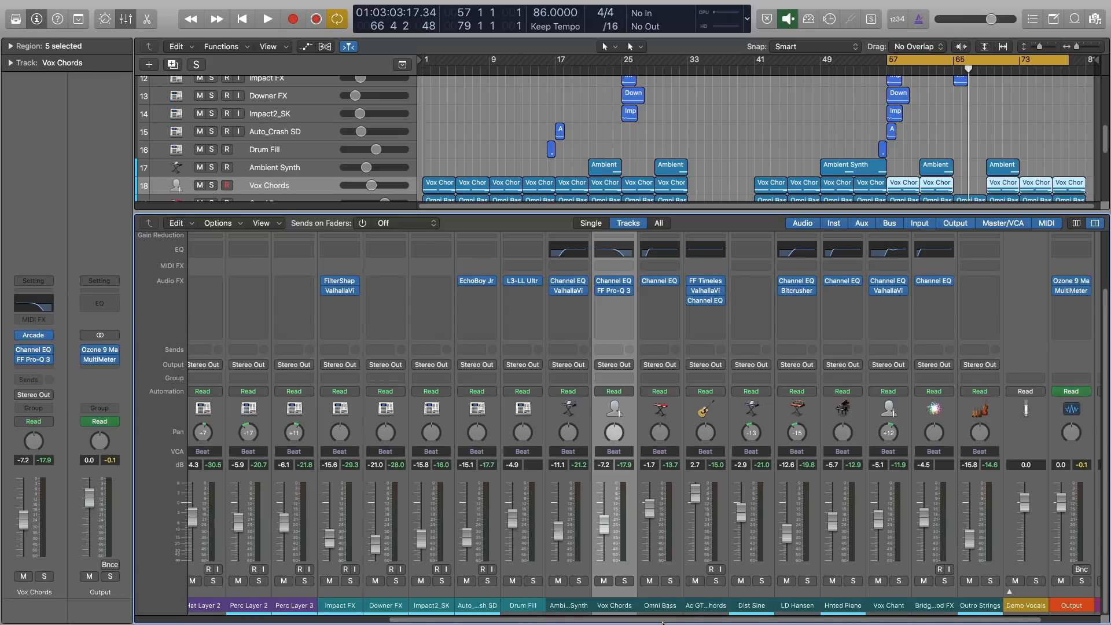